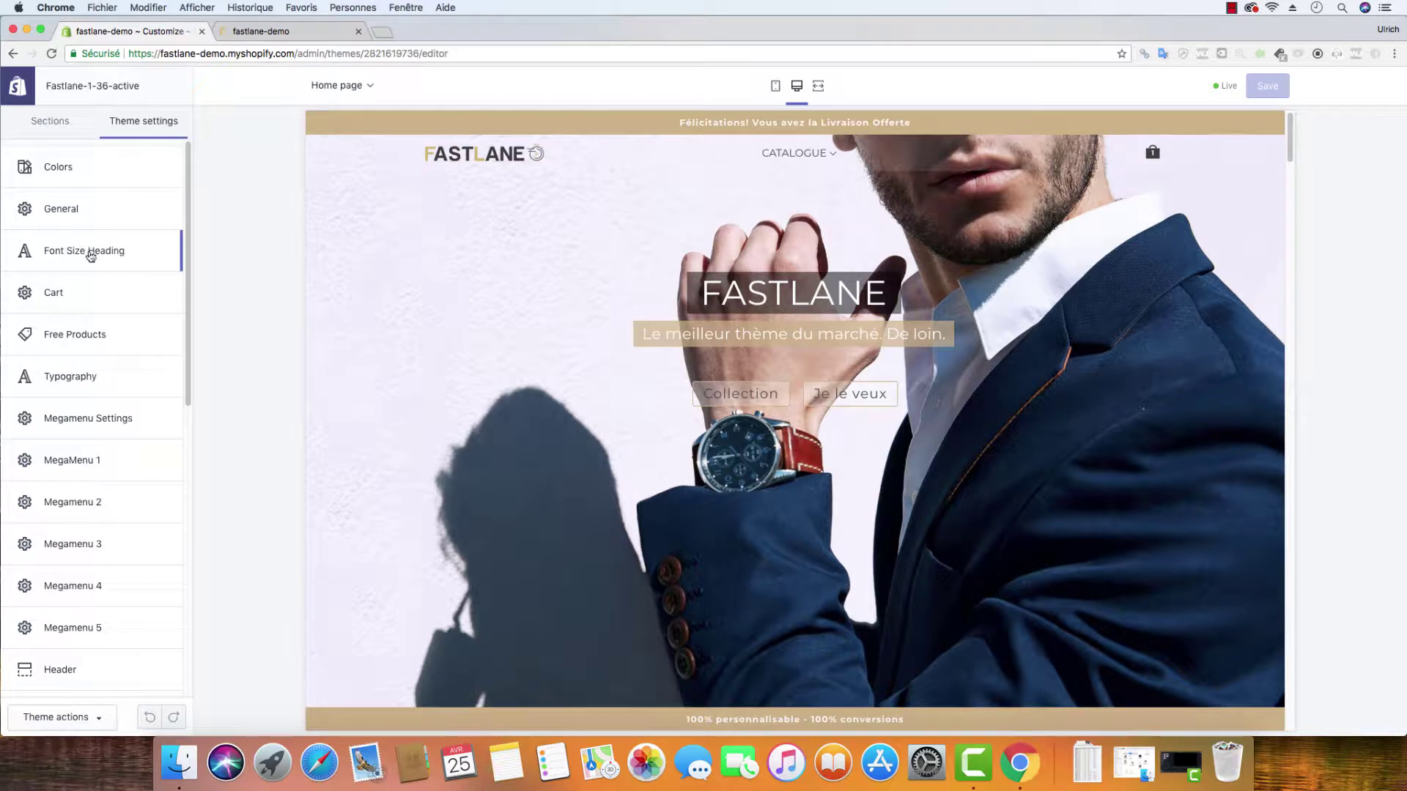
# Open the Font Size Heading theme settings and review the desktop, tablet and mobile sizes for each heading level.
pyautogui.click(87, 254)
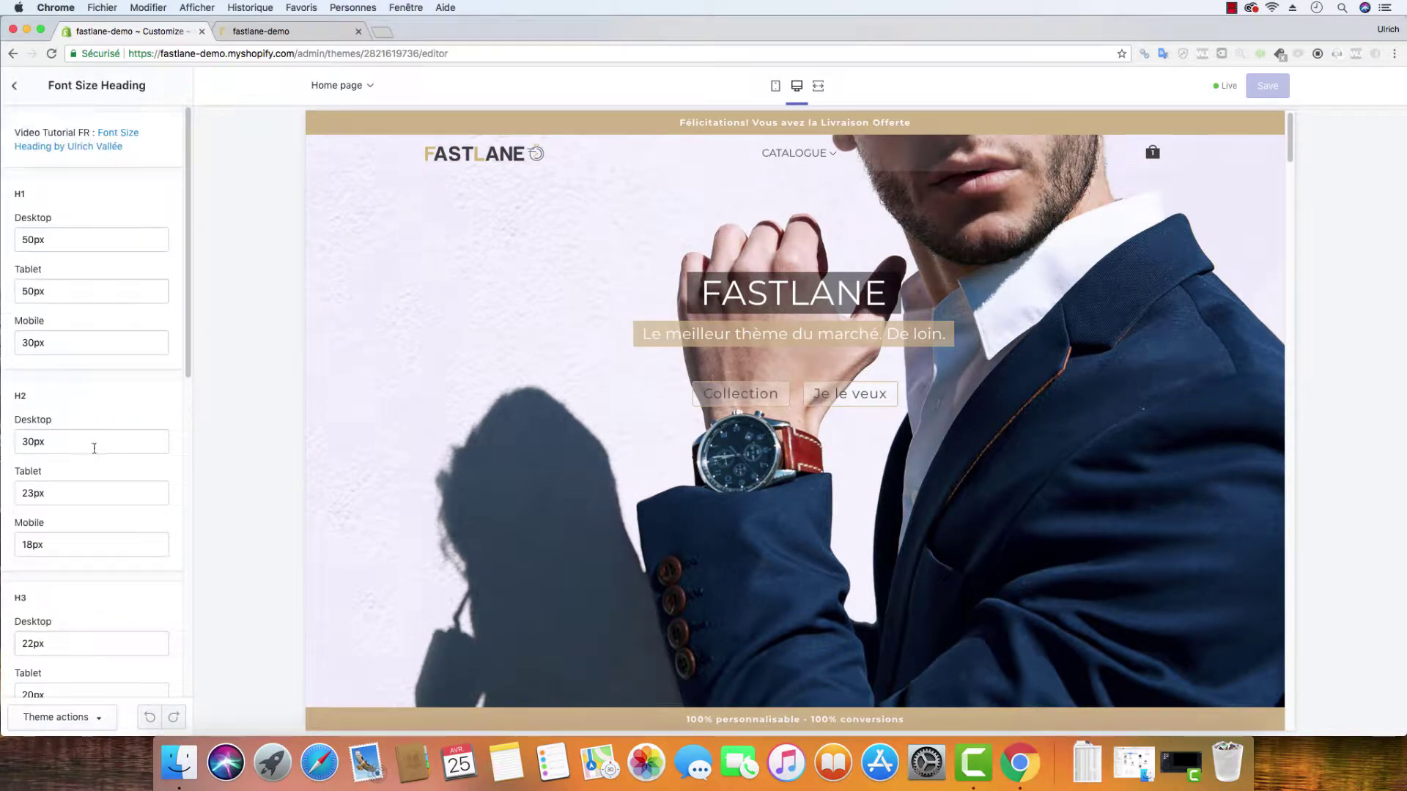
pyautogui.scroll(-3, 65, 418)
pyautogui.scroll(-6, 61, 421)
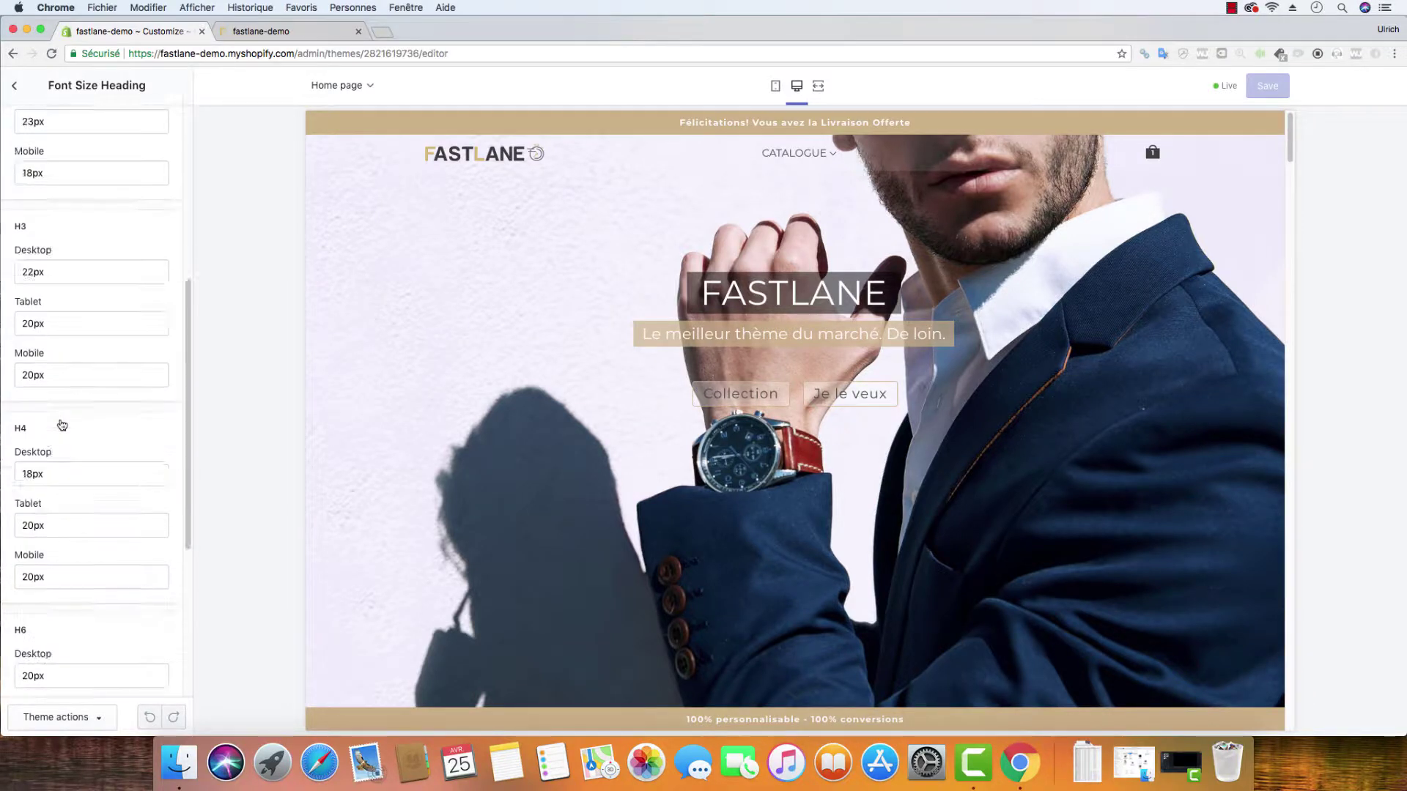
pyautogui.scroll(10, 69, 432)
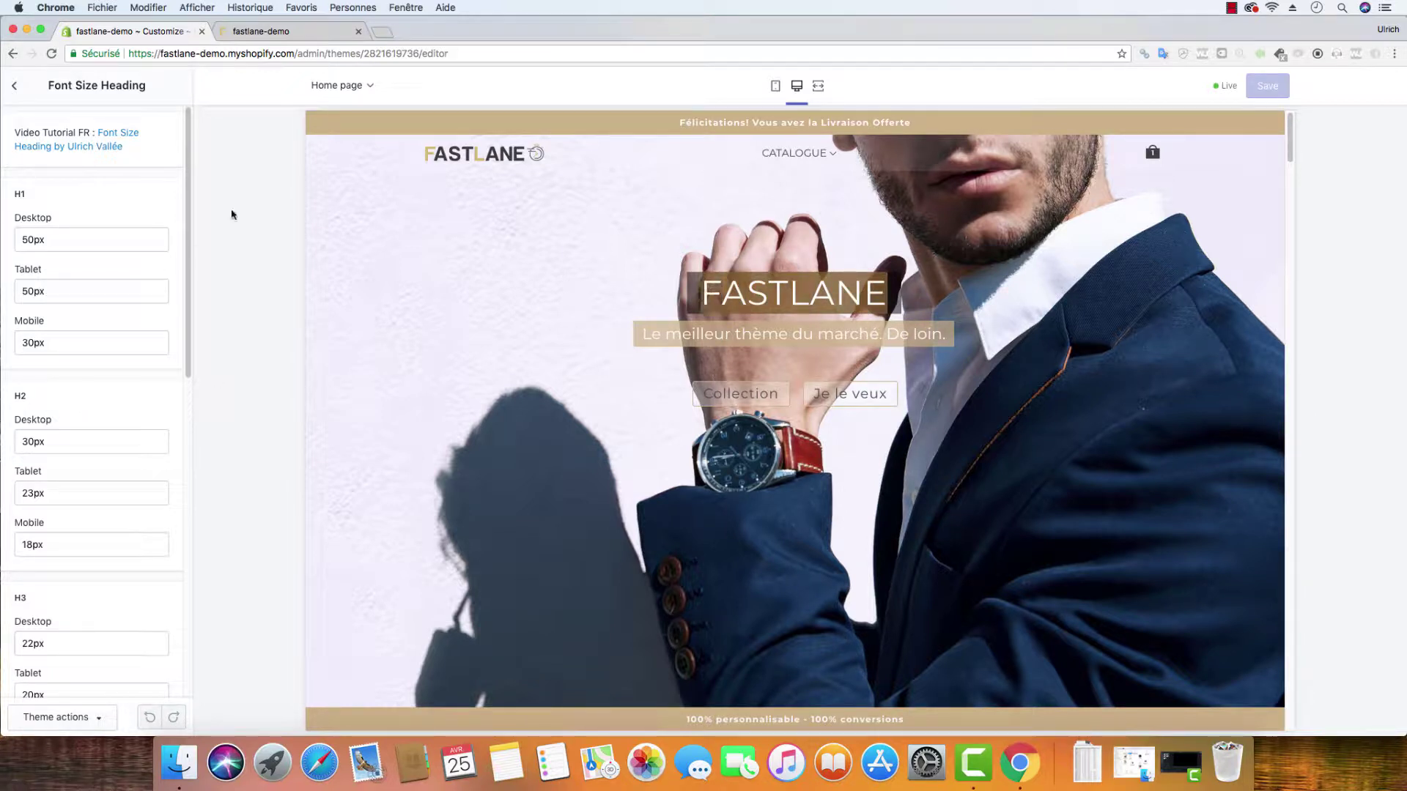
# Open the Image Slider Parallax section and examine its title text and the heading tag assigned to it.
pyautogui.click(16, 85)
pyautogui.click(49, 125)
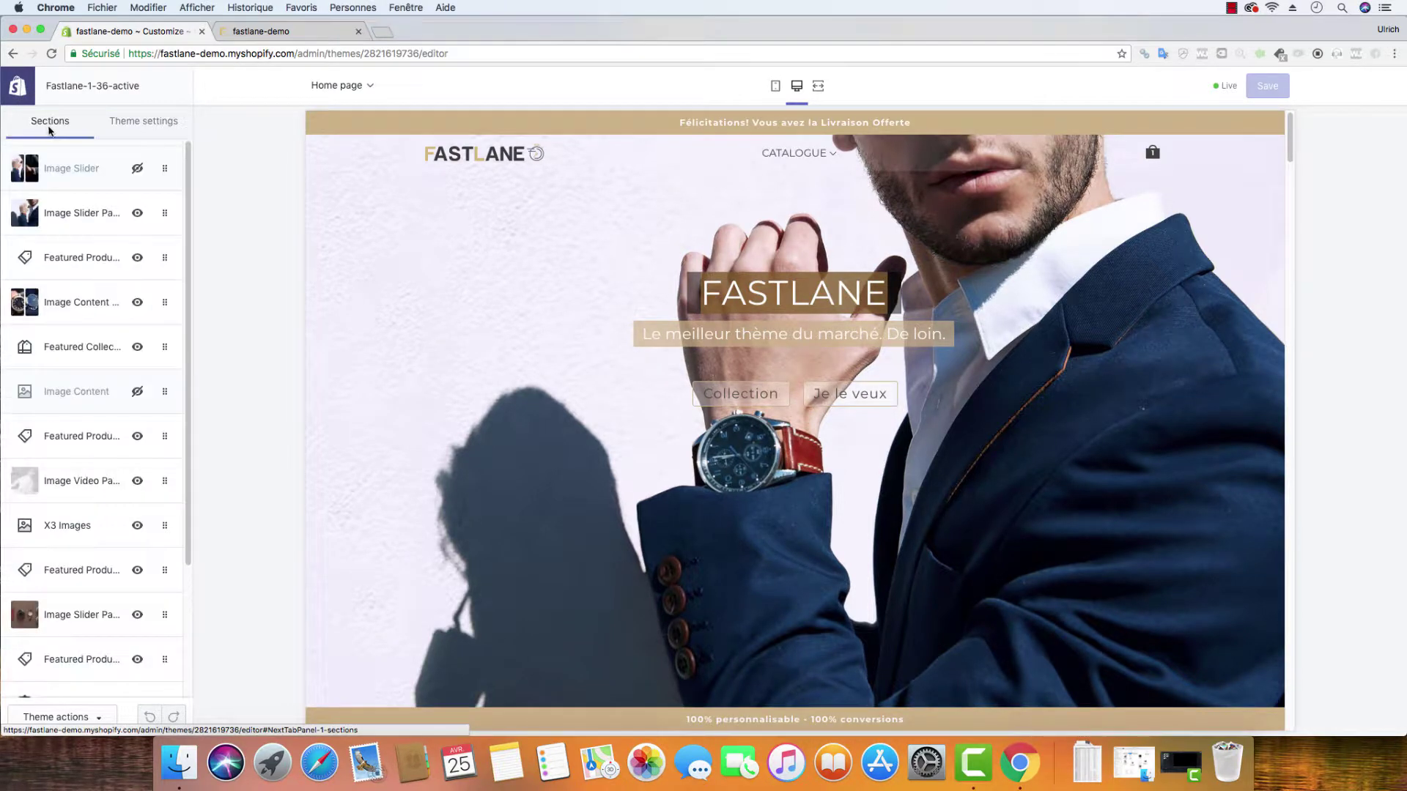
pyautogui.click(87, 214)
pyautogui.scroll(-10, 74, 460)
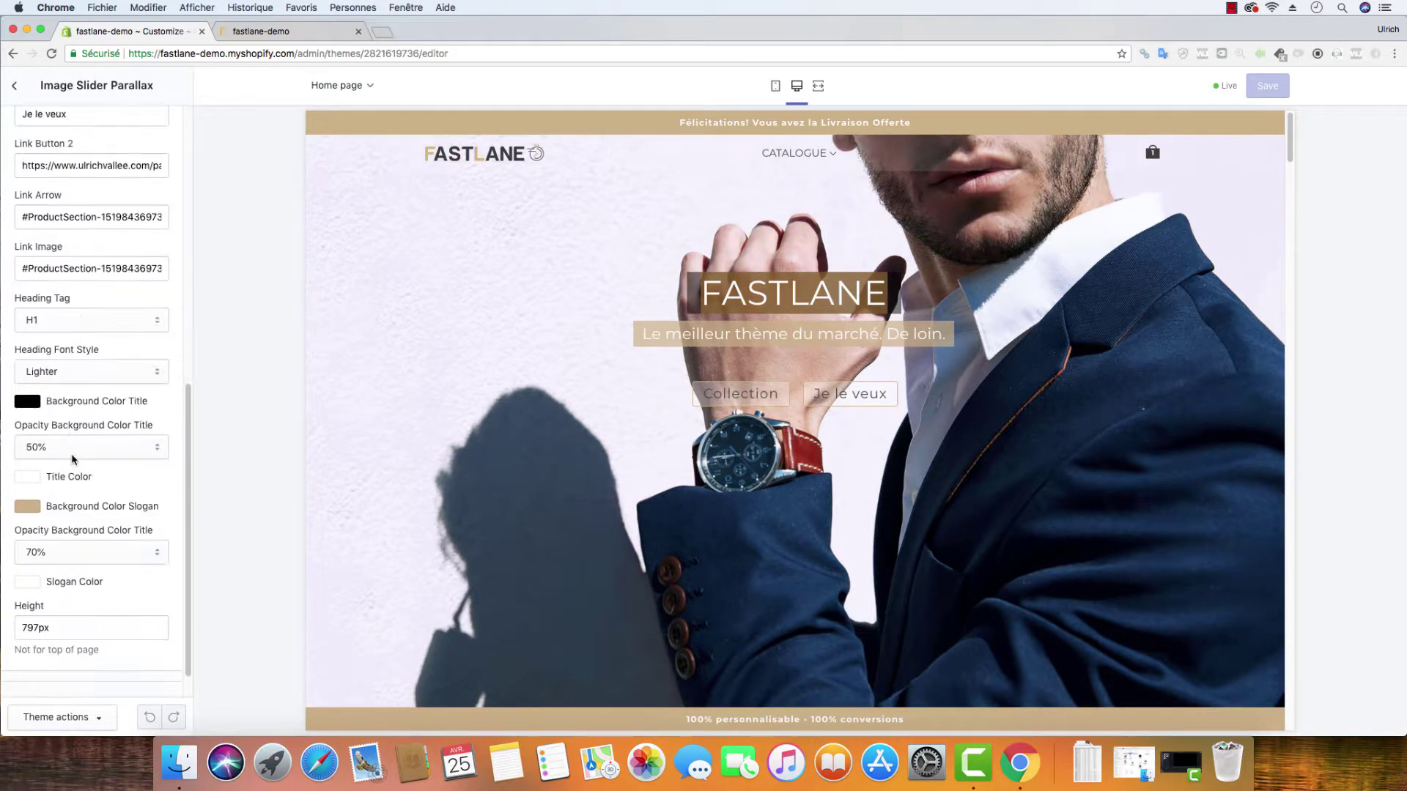
pyautogui.scroll(4, 100, 210)
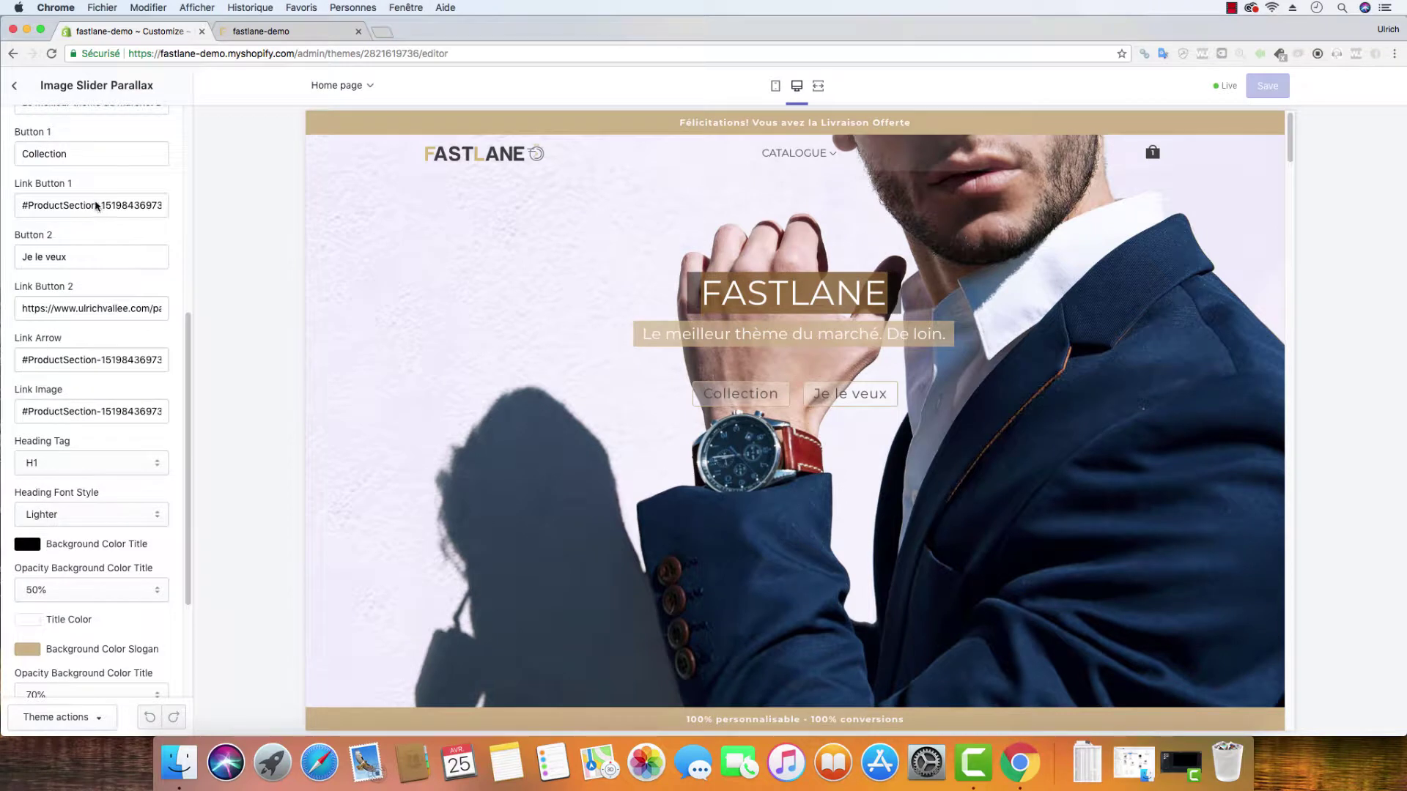
pyautogui.scroll(5, 96, 206)
pyautogui.moveTo(95, 211); pyautogui.dragTo(3, 211)
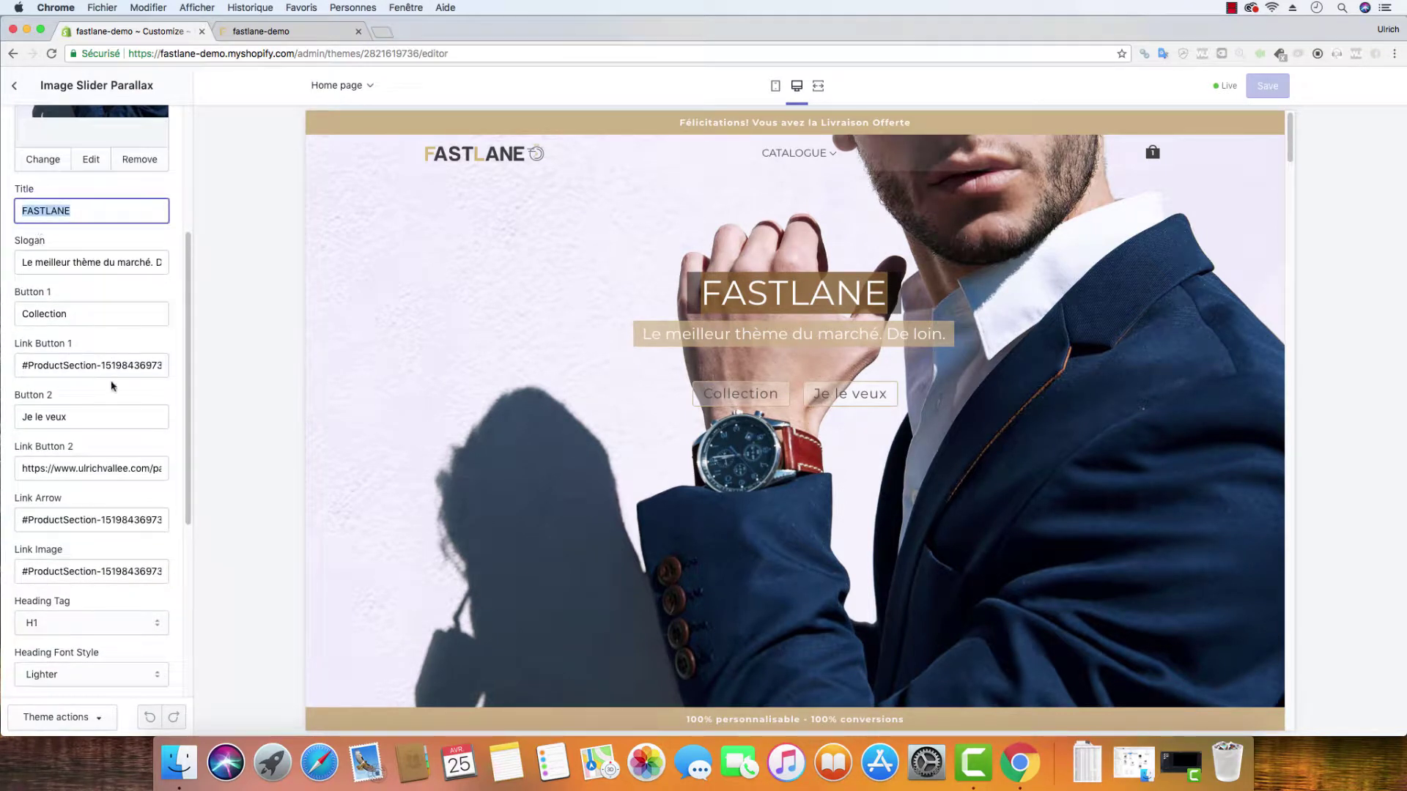
pyautogui.scroll(-2, 116, 412)
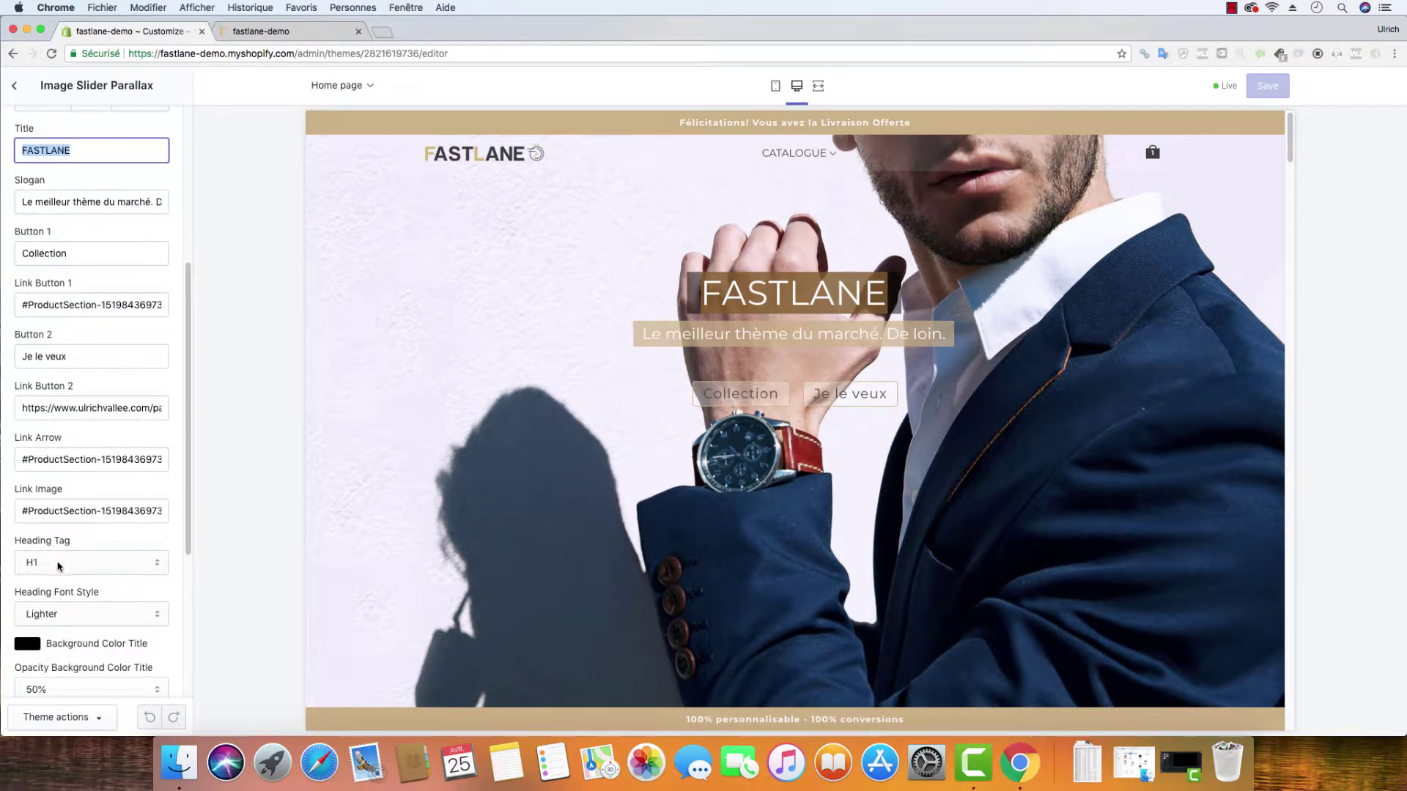
# In the Font Size Heading theme settings, set the H1 desktop size to 40px.
pyautogui.click(16, 86)
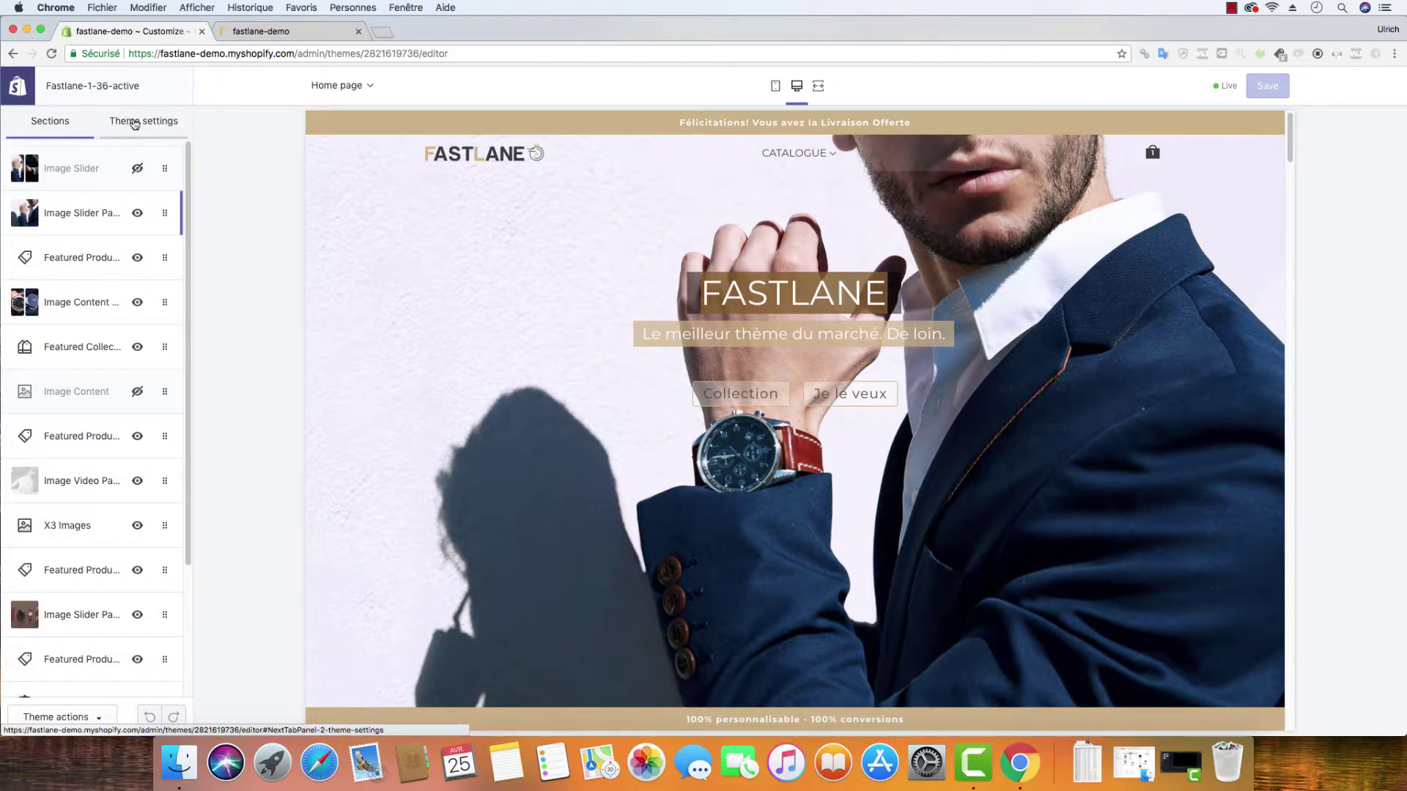
pyautogui.click(126, 122)
pyautogui.click(80, 250)
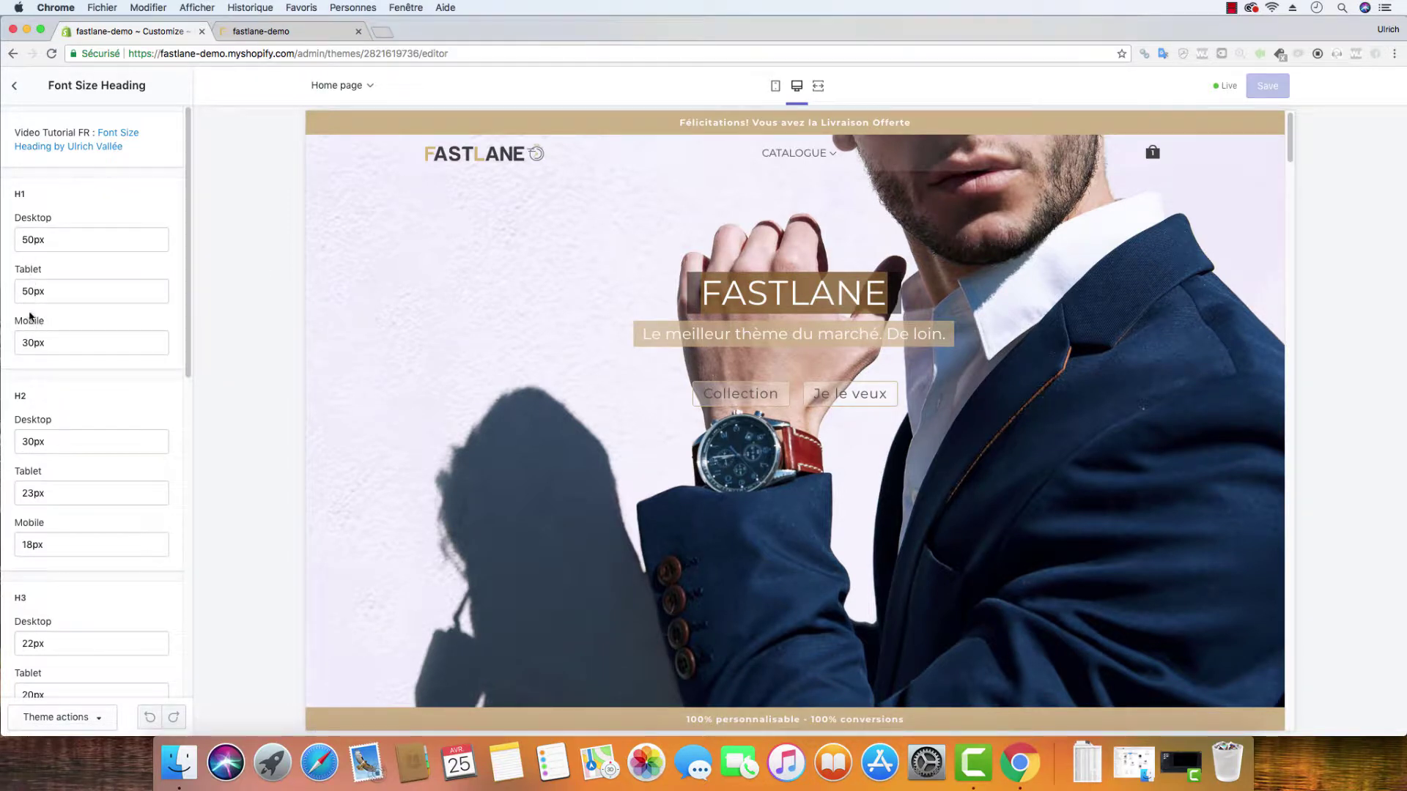
pyautogui.moveTo(29, 241); pyautogui.dragTo(22, 241)
pyautogui.write('4')
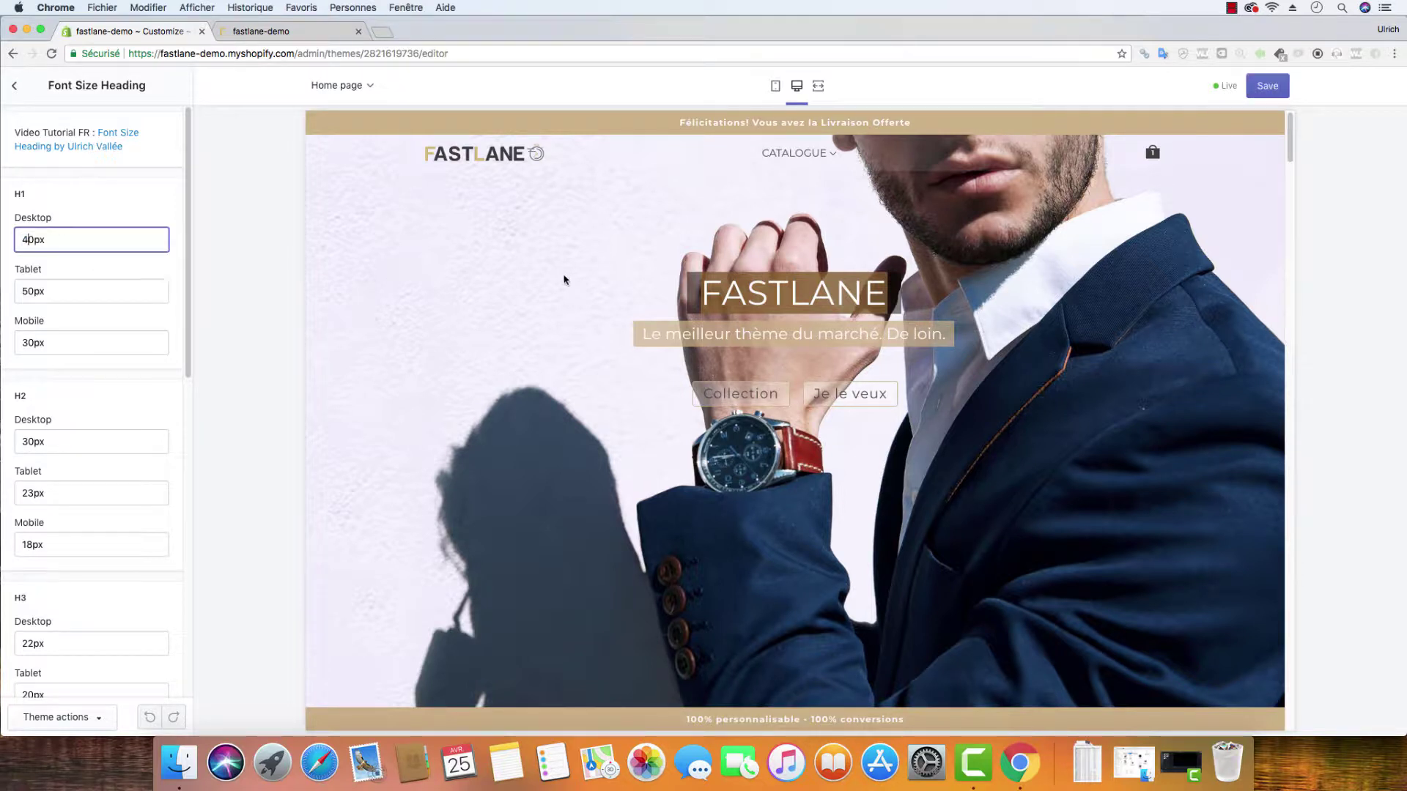
pyautogui.click(833, 283)
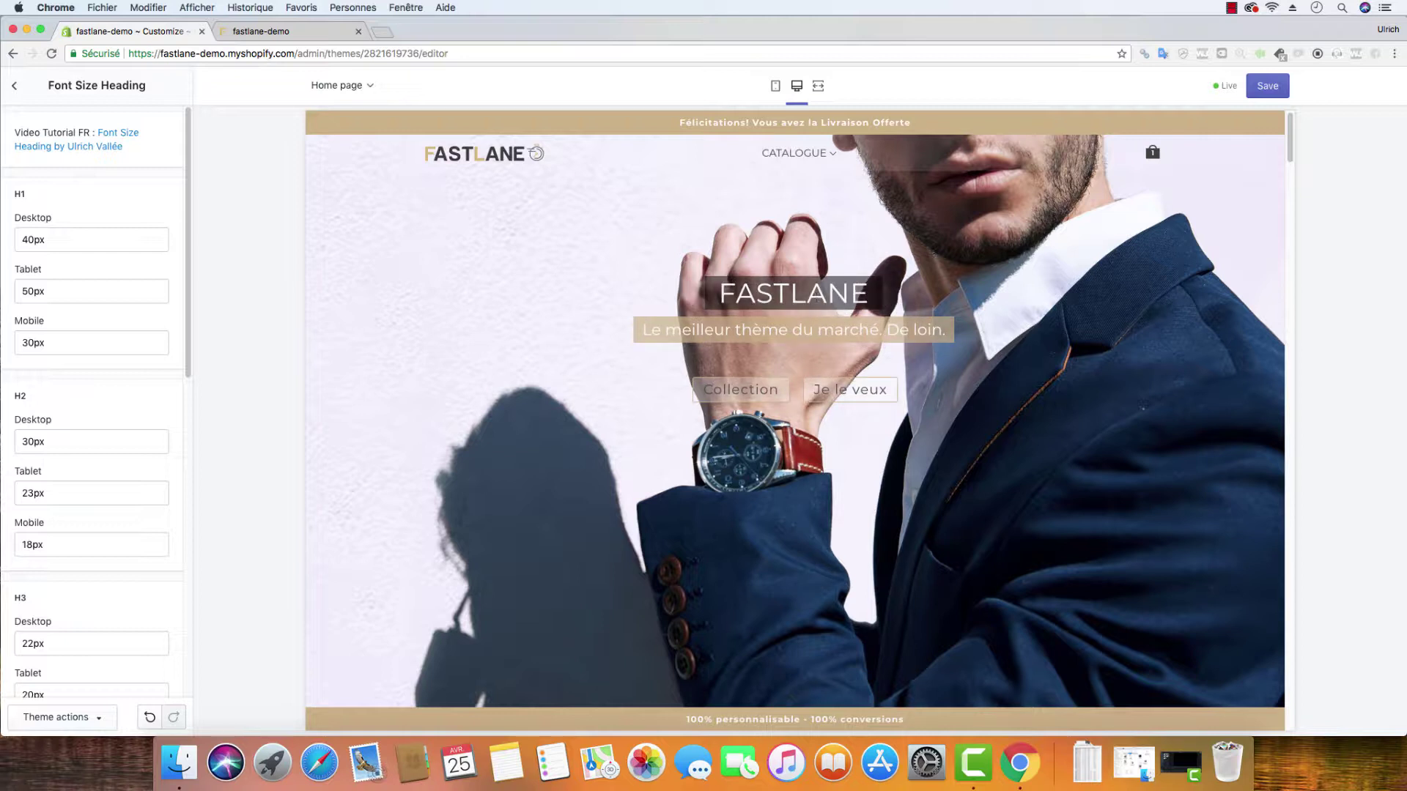
# Narrow the browser window to half the screen width and set the H1 tablet size to 30px.
pyautogui.click(38, 240)
pyautogui.moveTo(1397, 28); pyautogui.dragTo(720, 31)
pyautogui.moveTo(36, 290); pyautogui.dragTo(11, 291)
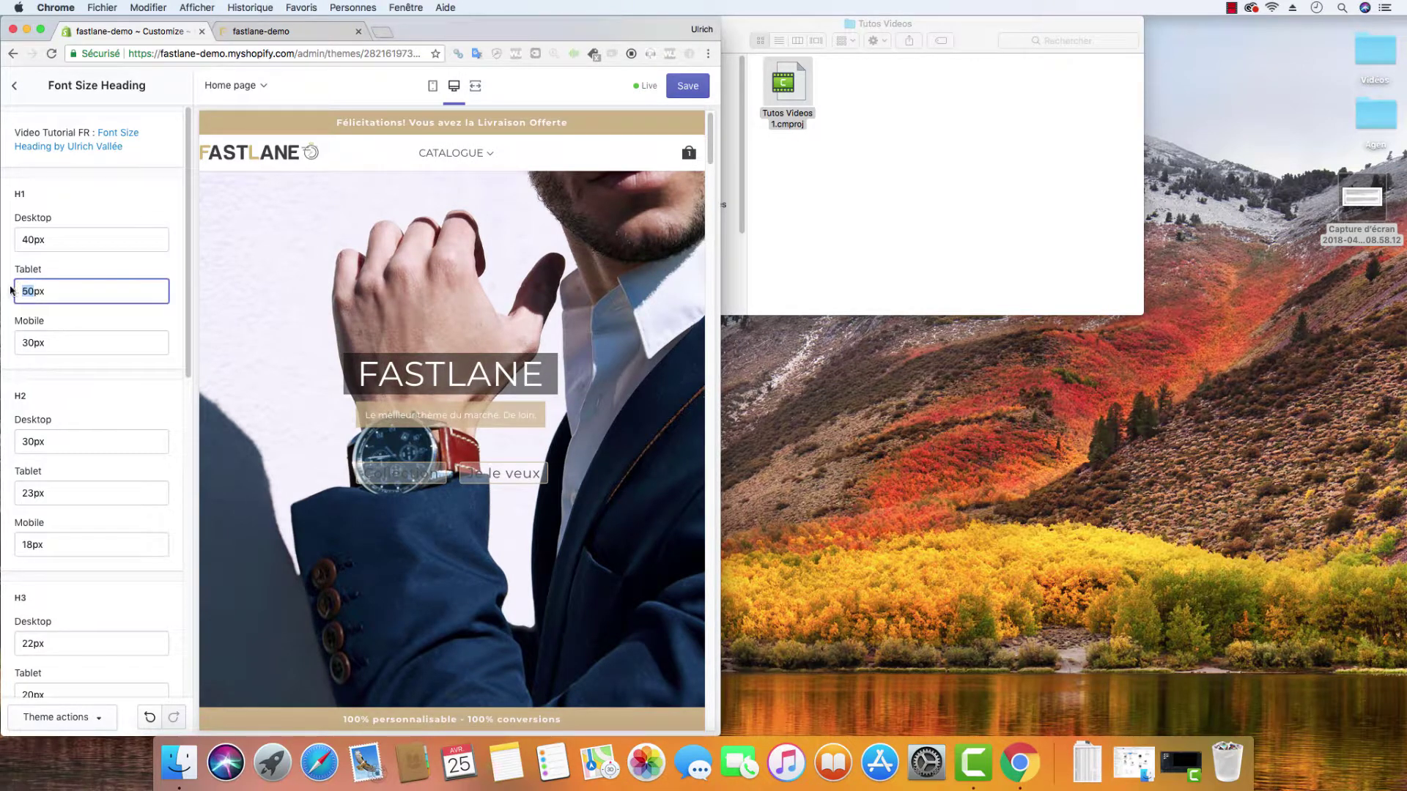
pyautogui.write('30')
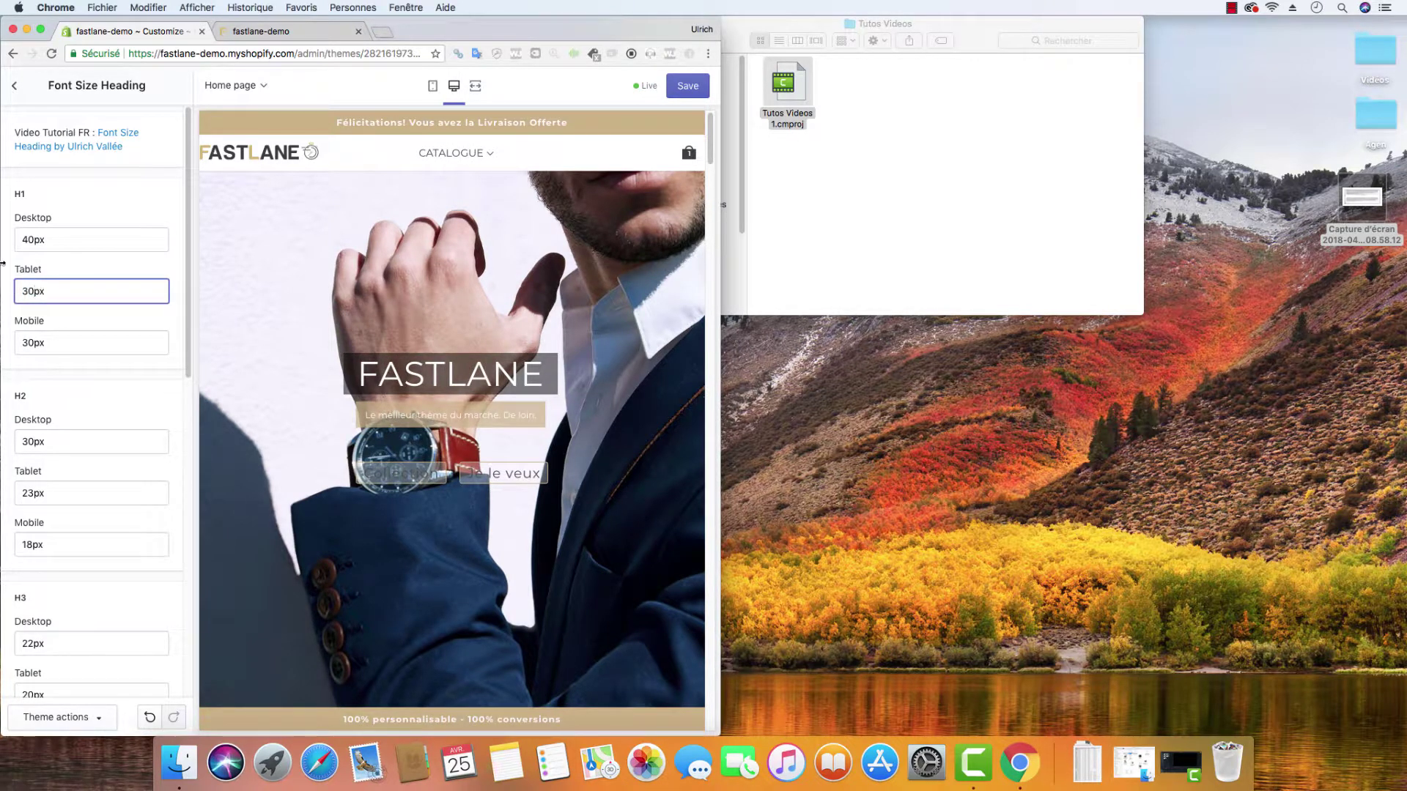
pyautogui.click(175, 277)
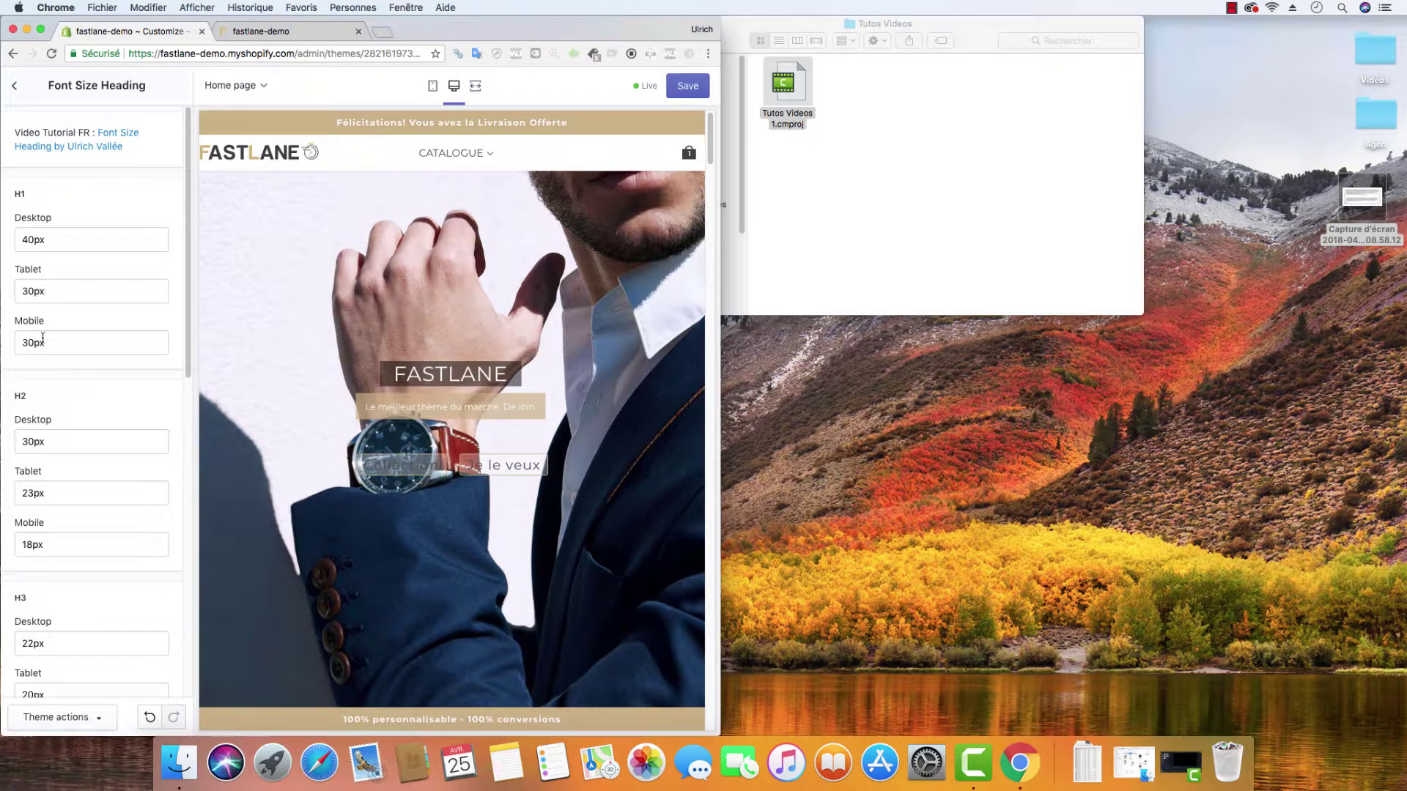
# Switch the preview to mobile view and set the H1 mobile size to 20px.
pyautogui.click(432, 86)
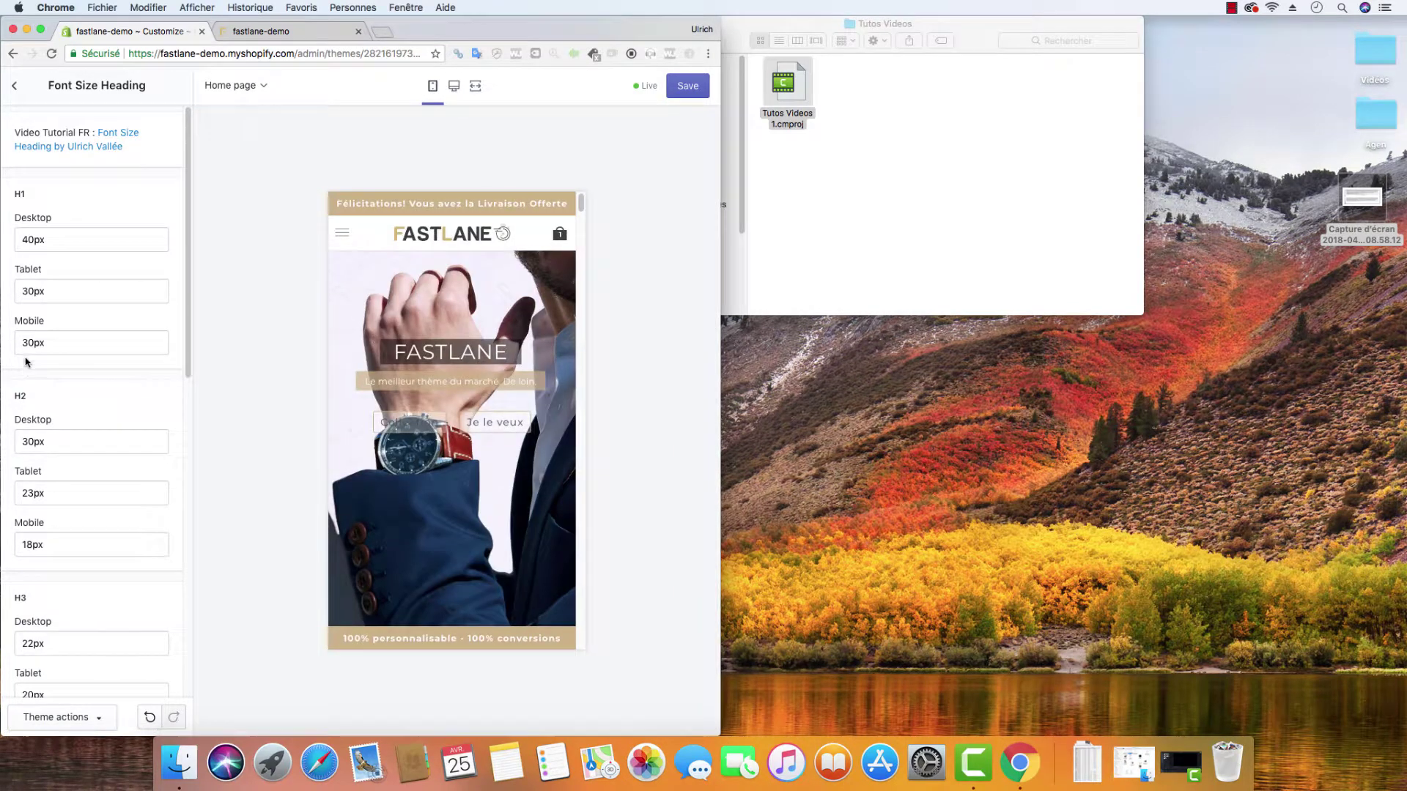
pyautogui.moveTo(34, 344); pyautogui.dragTo(20, 343)
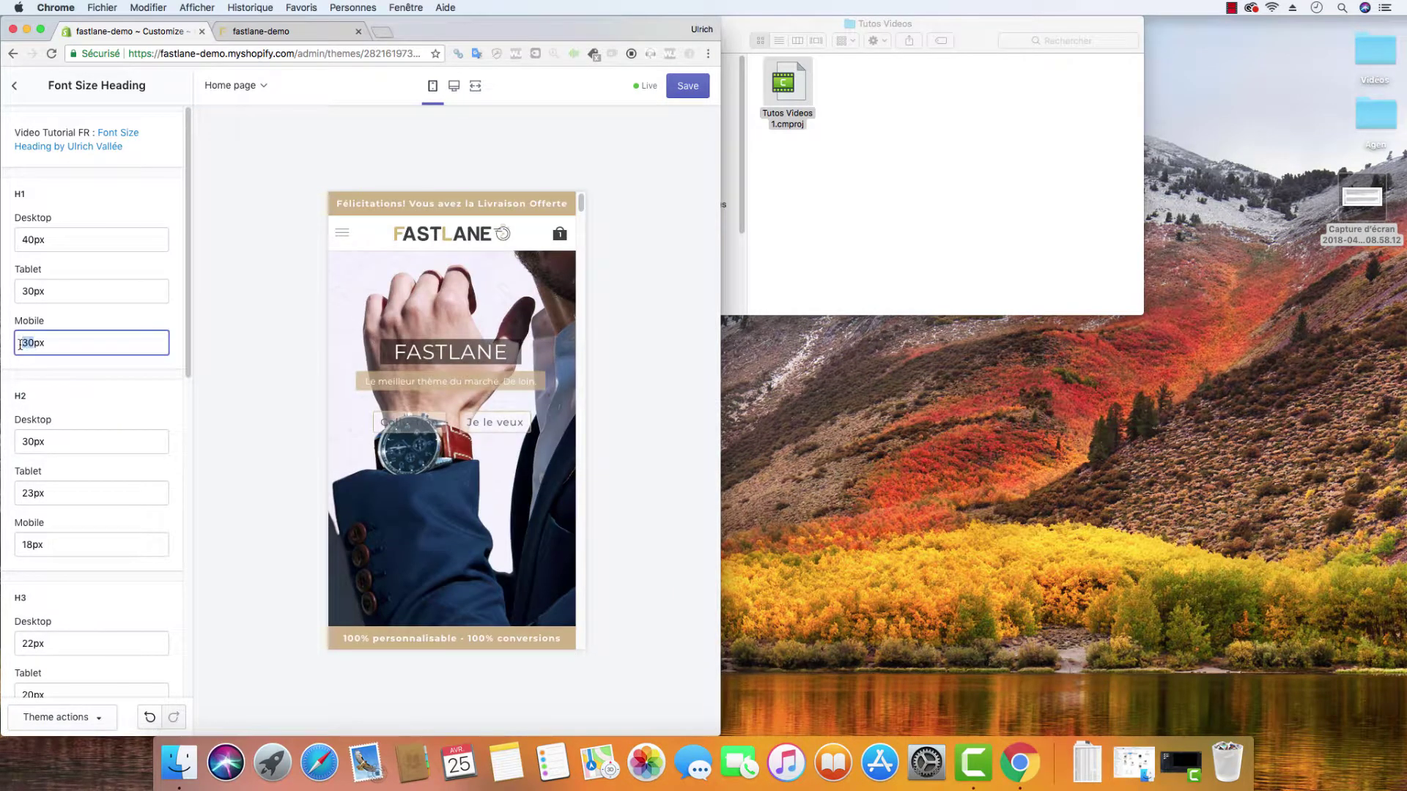
pyautogui.write('20')
pyautogui.click(173, 321)
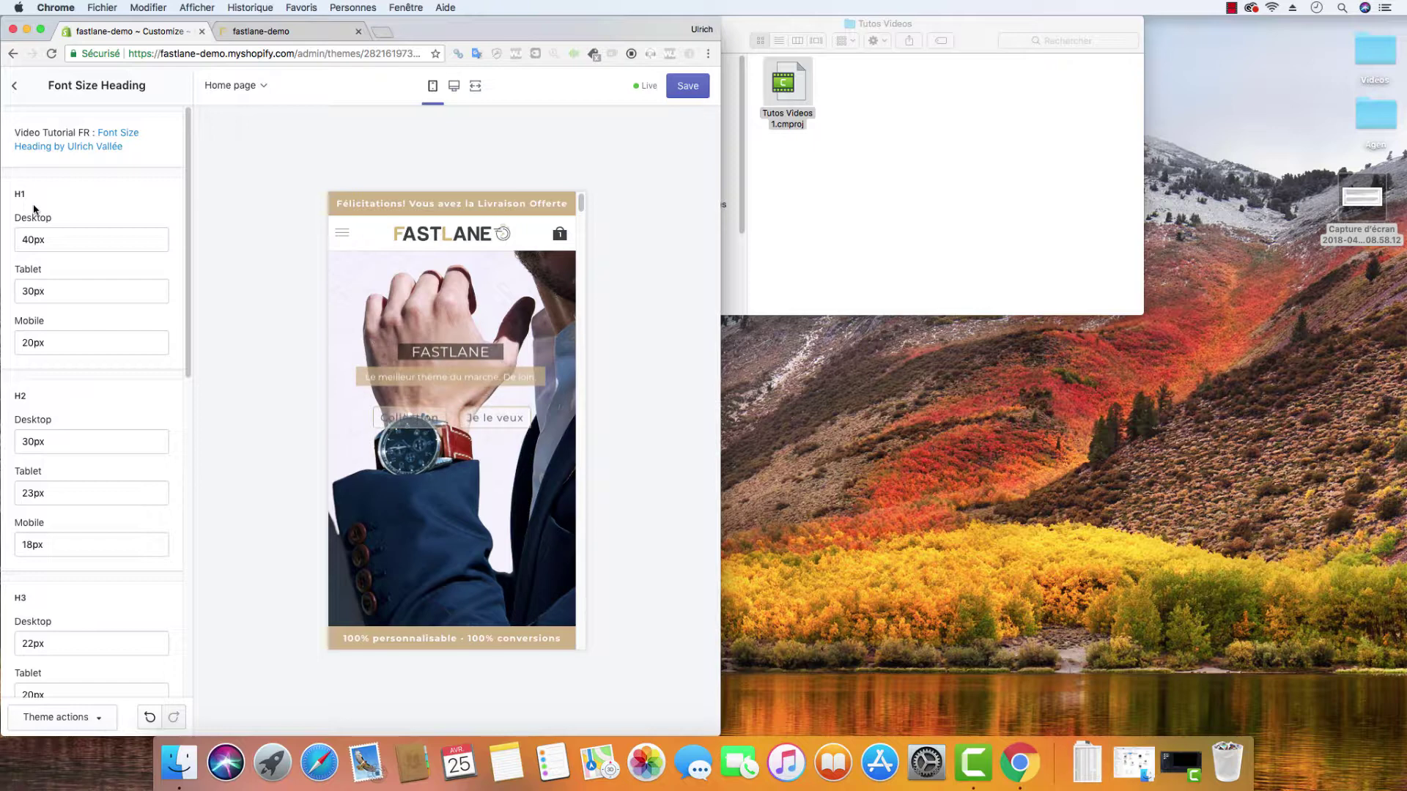
# Widen the browser window, return to the desktop preview and examine the heading tag options of the Image Content Parallax section's first slide.
pyautogui.moveTo(721, 36); pyautogui.dragTo(1394, 84)
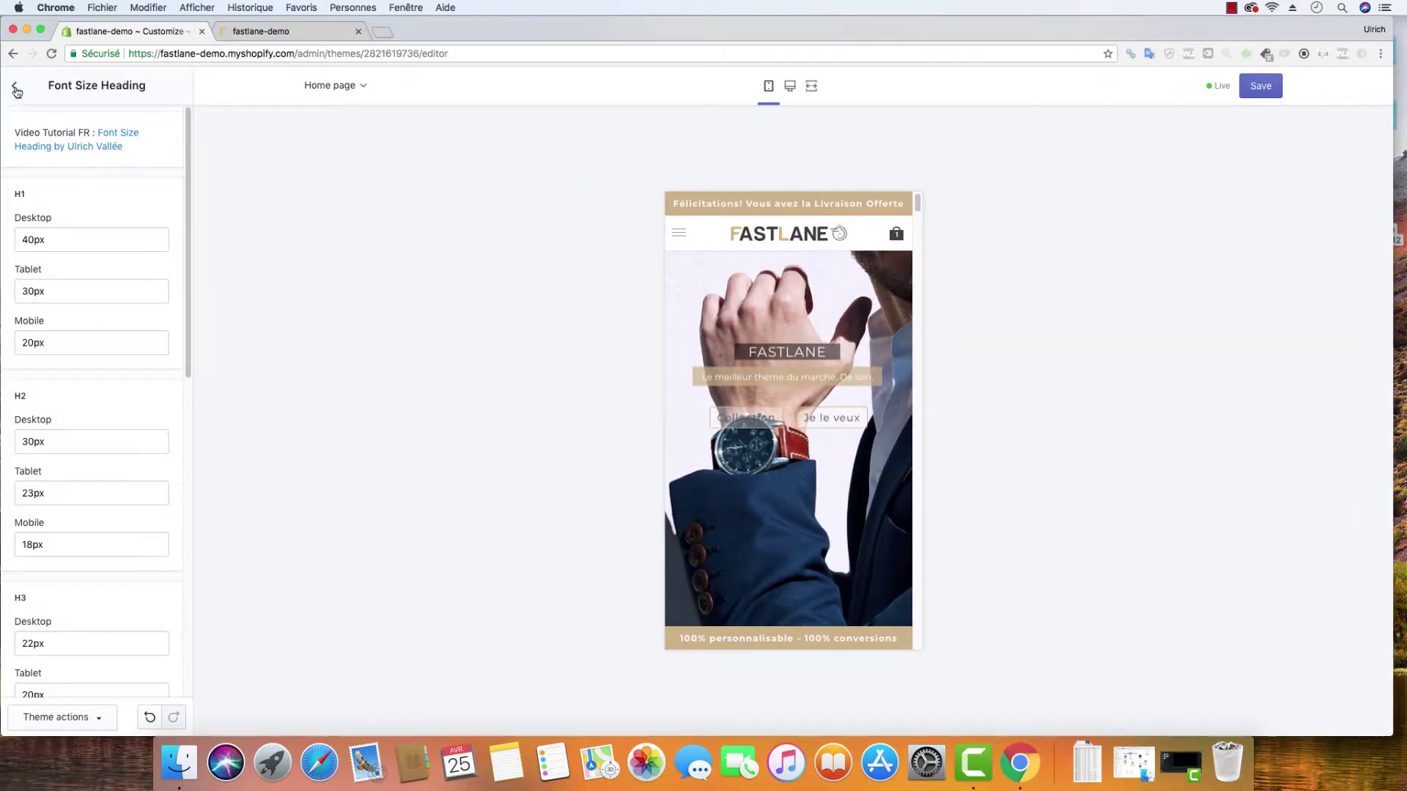
pyautogui.click(16, 91)
pyautogui.click(50, 121)
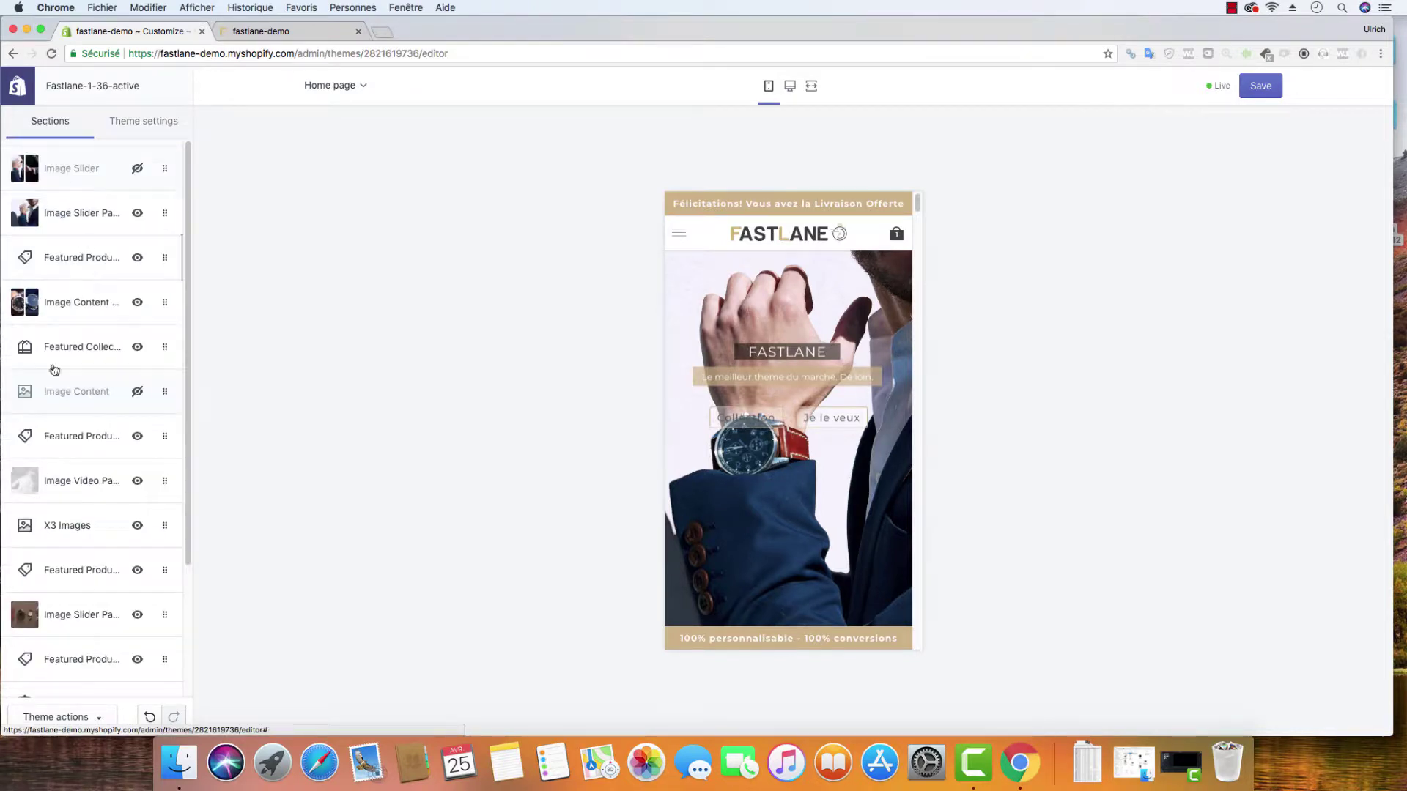
pyautogui.click(790, 86)
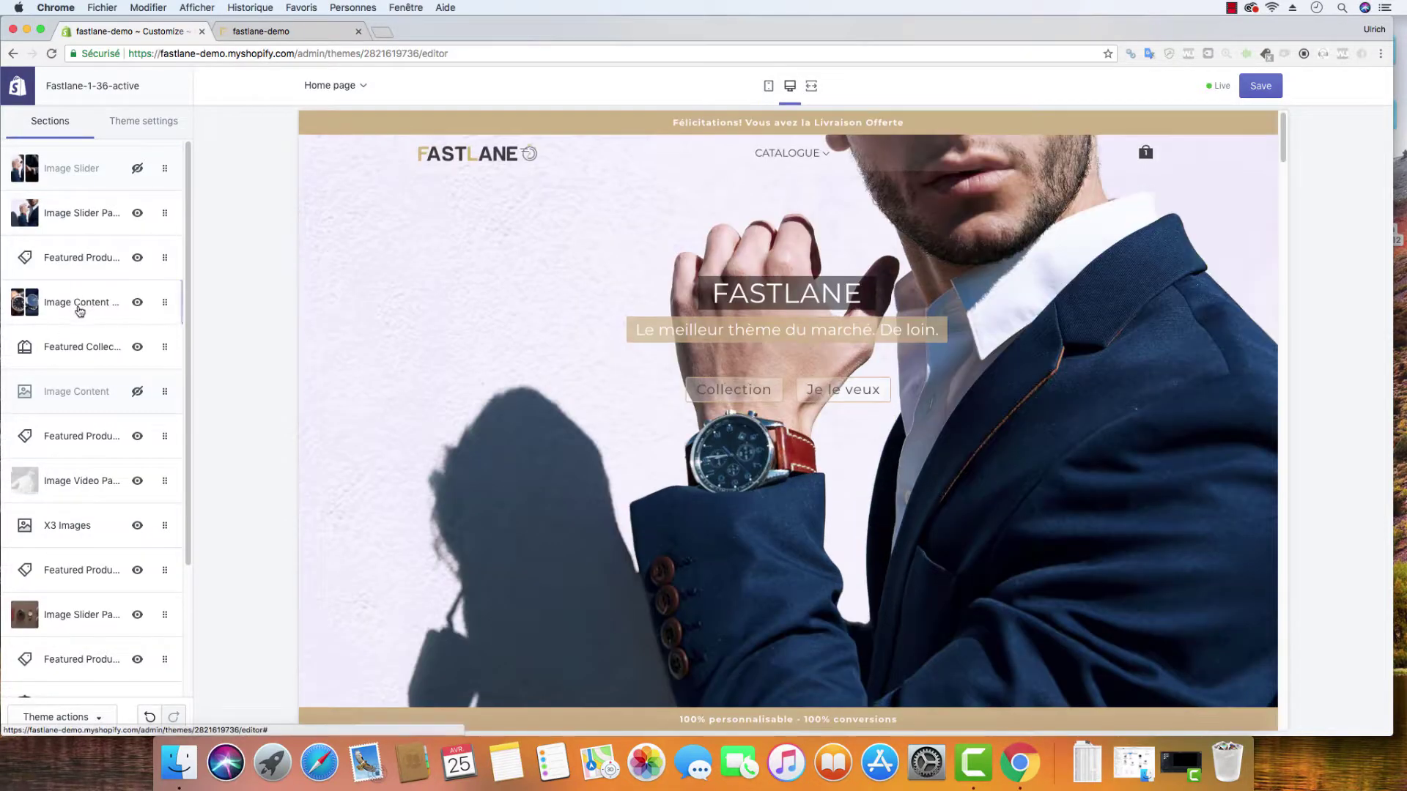
pyautogui.click(81, 311)
pyautogui.click(91, 253)
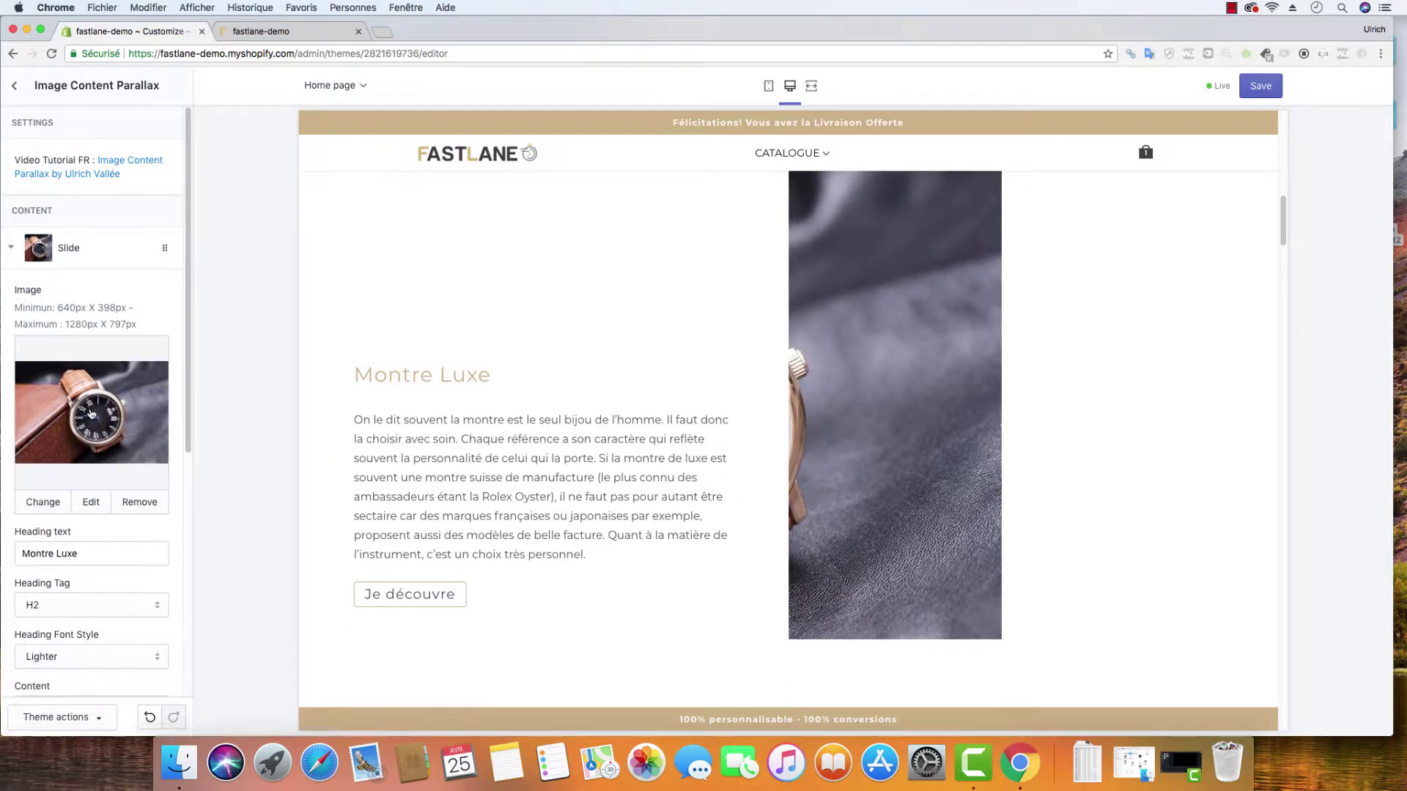
pyautogui.scroll(-3, 88, 423)
pyautogui.click(63, 524)
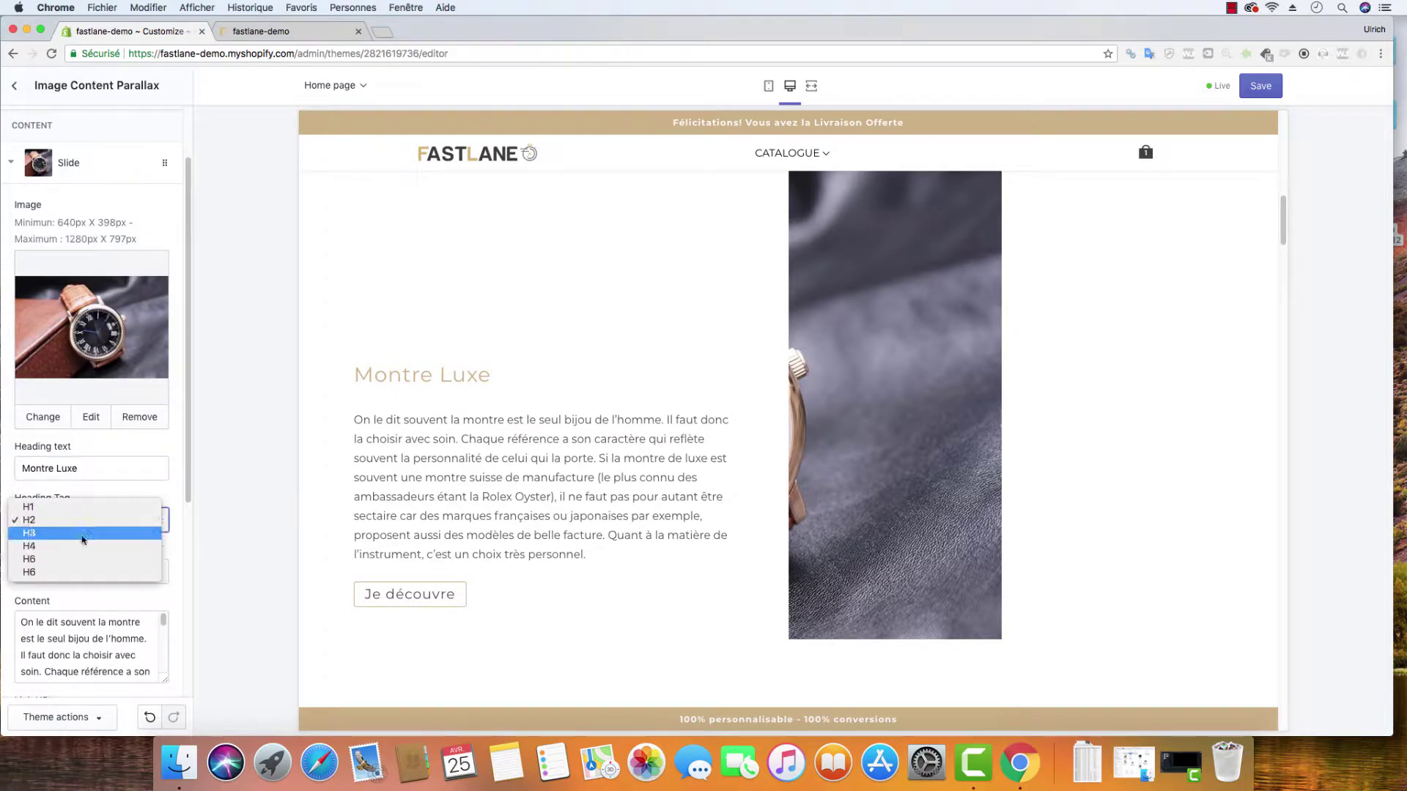
pyautogui.click(12, 89)
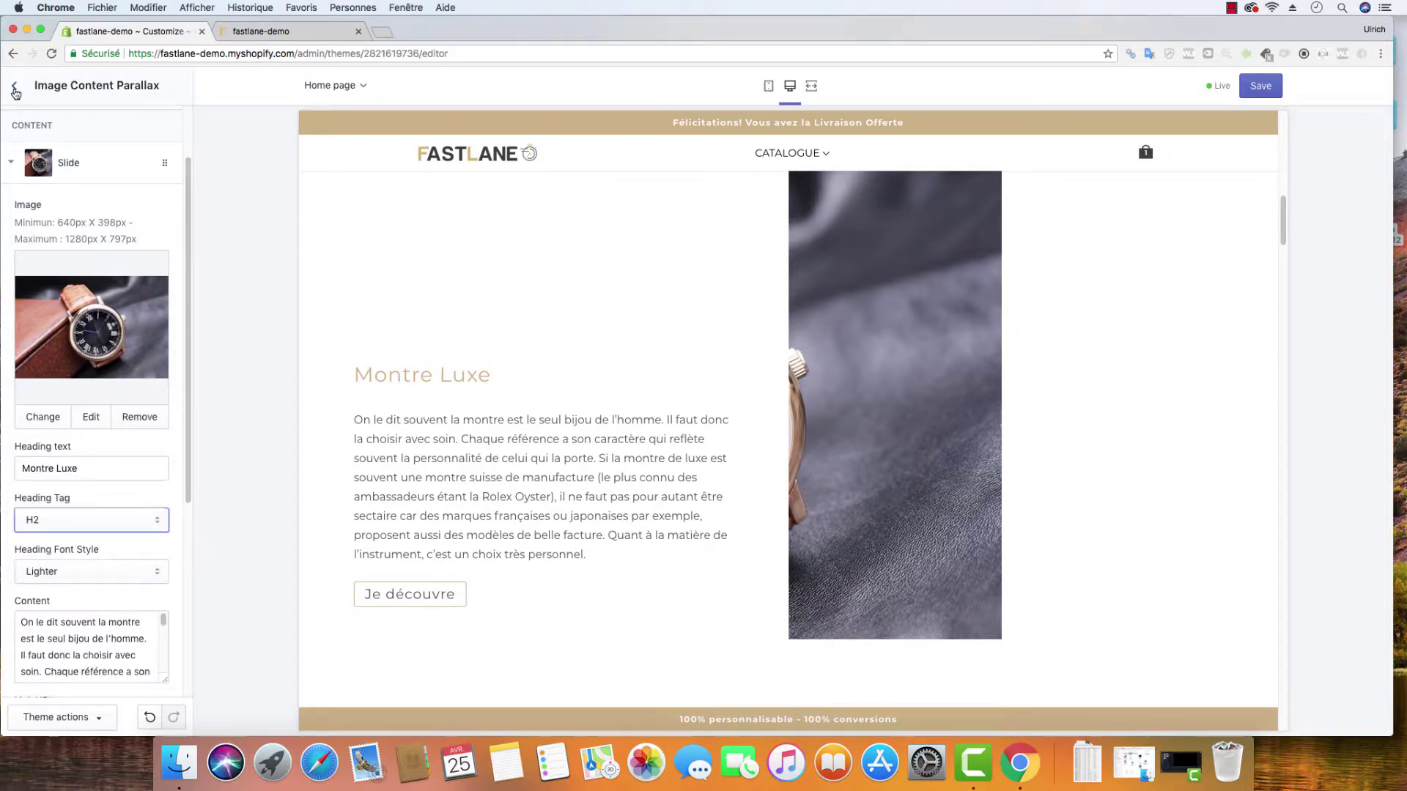
pyautogui.click(12, 89)
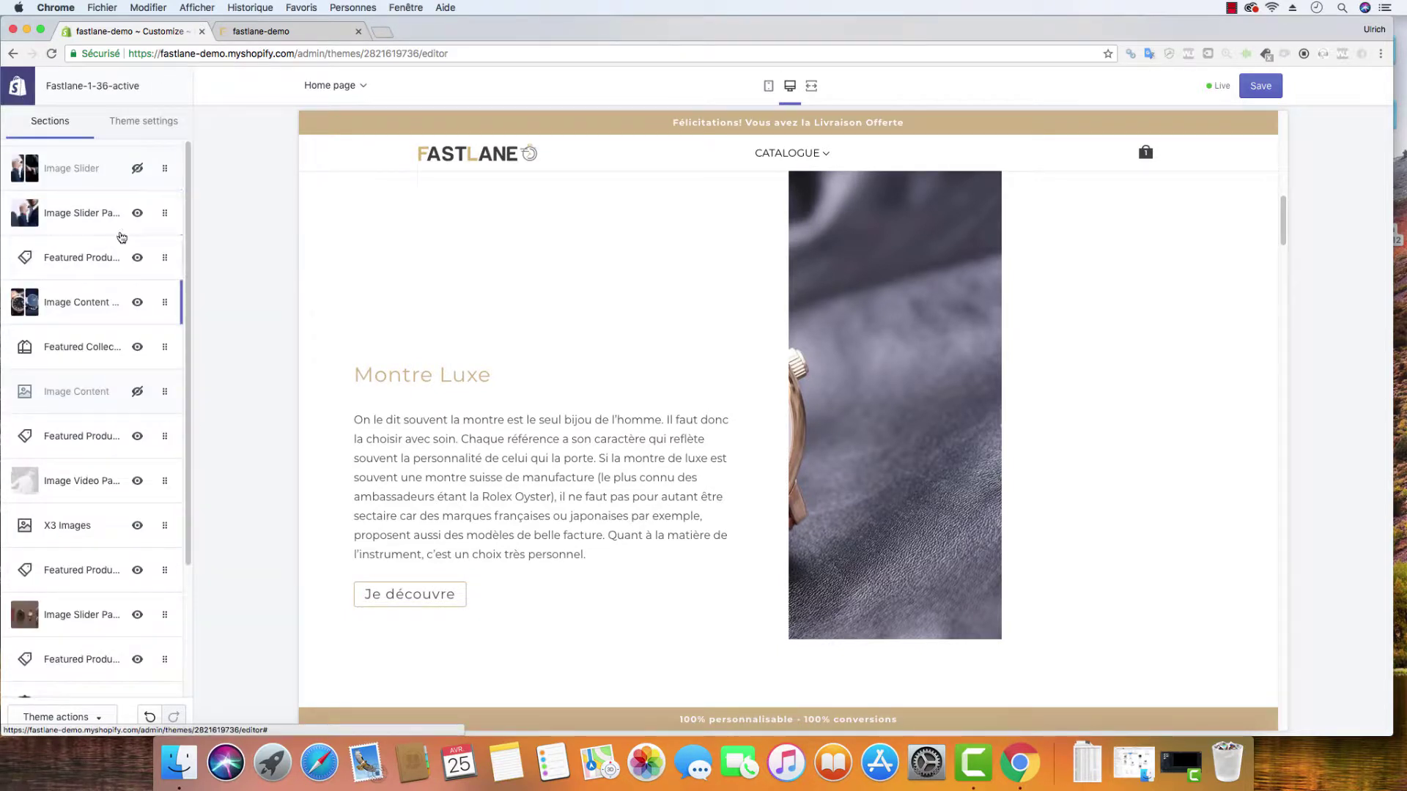
# Return to the theme settings, then reload the storefront page and the theme editor without saving.
pyautogui.click(132, 135)
pyautogui.scroll(10, 685, 326)
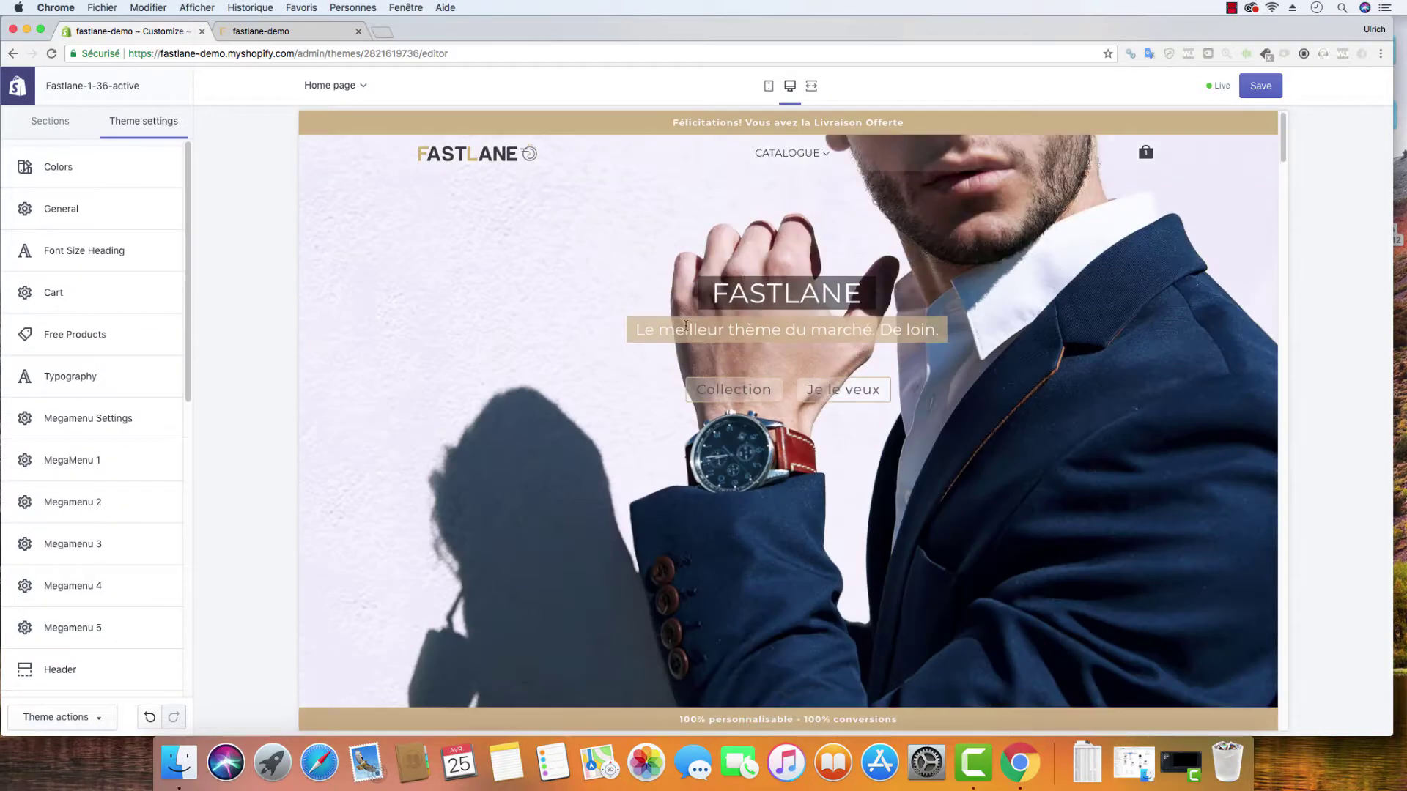
pyautogui.click(279, 31)
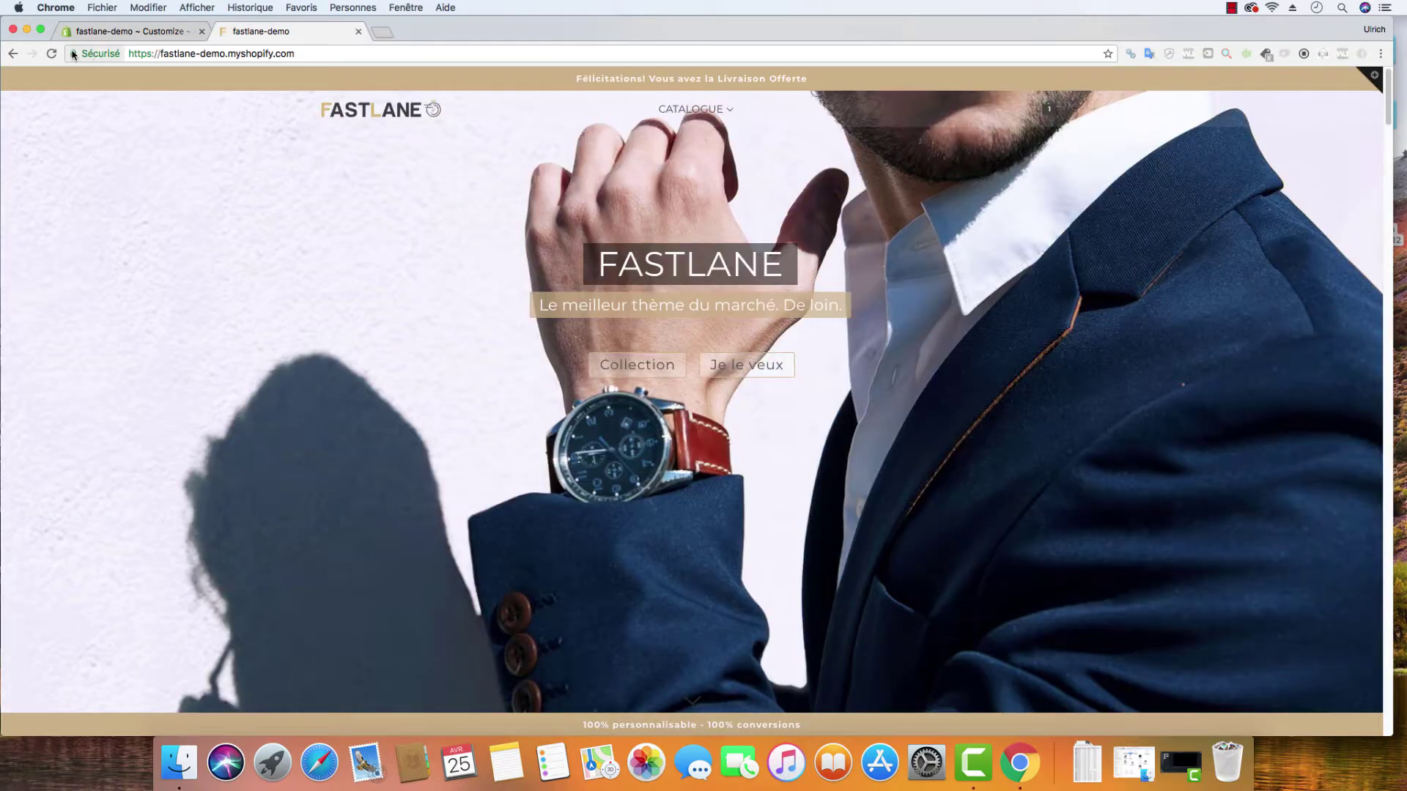
pyautogui.click(52, 53)
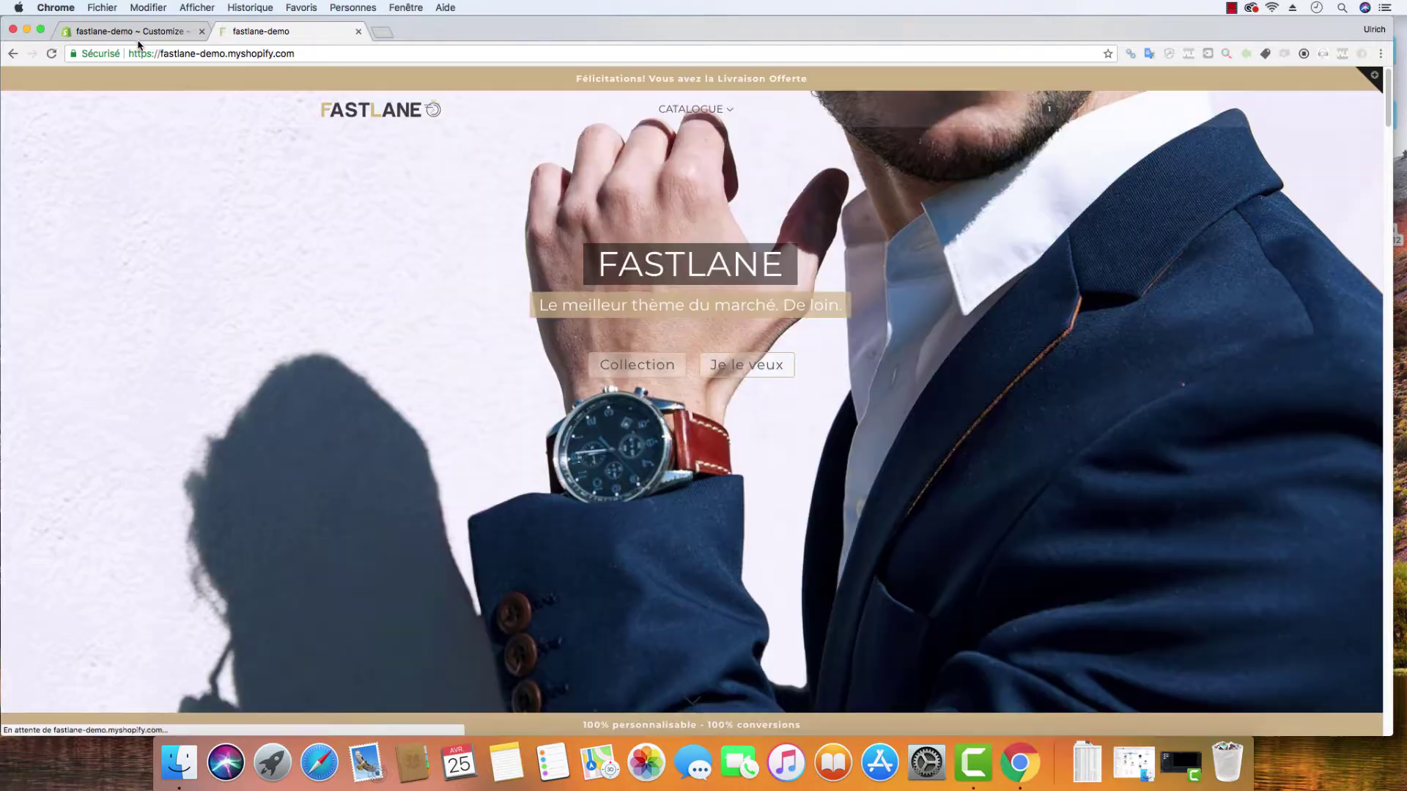
pyautogui.click(139, 33)
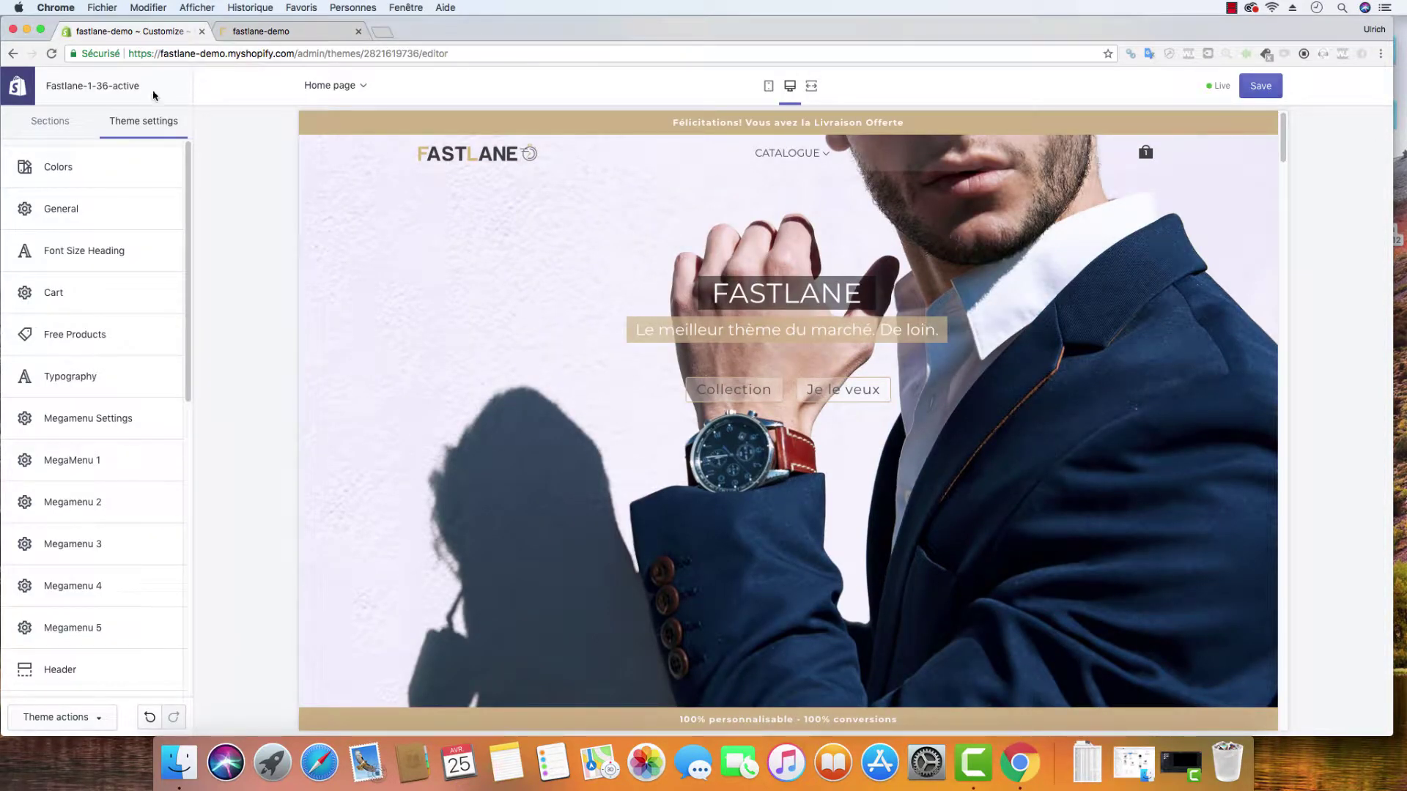
pyautogui.click(52, 54)
# Reload the storefront home page and examine the headings of its product, image content and collection sections.
pyautogui.click(261, 30)
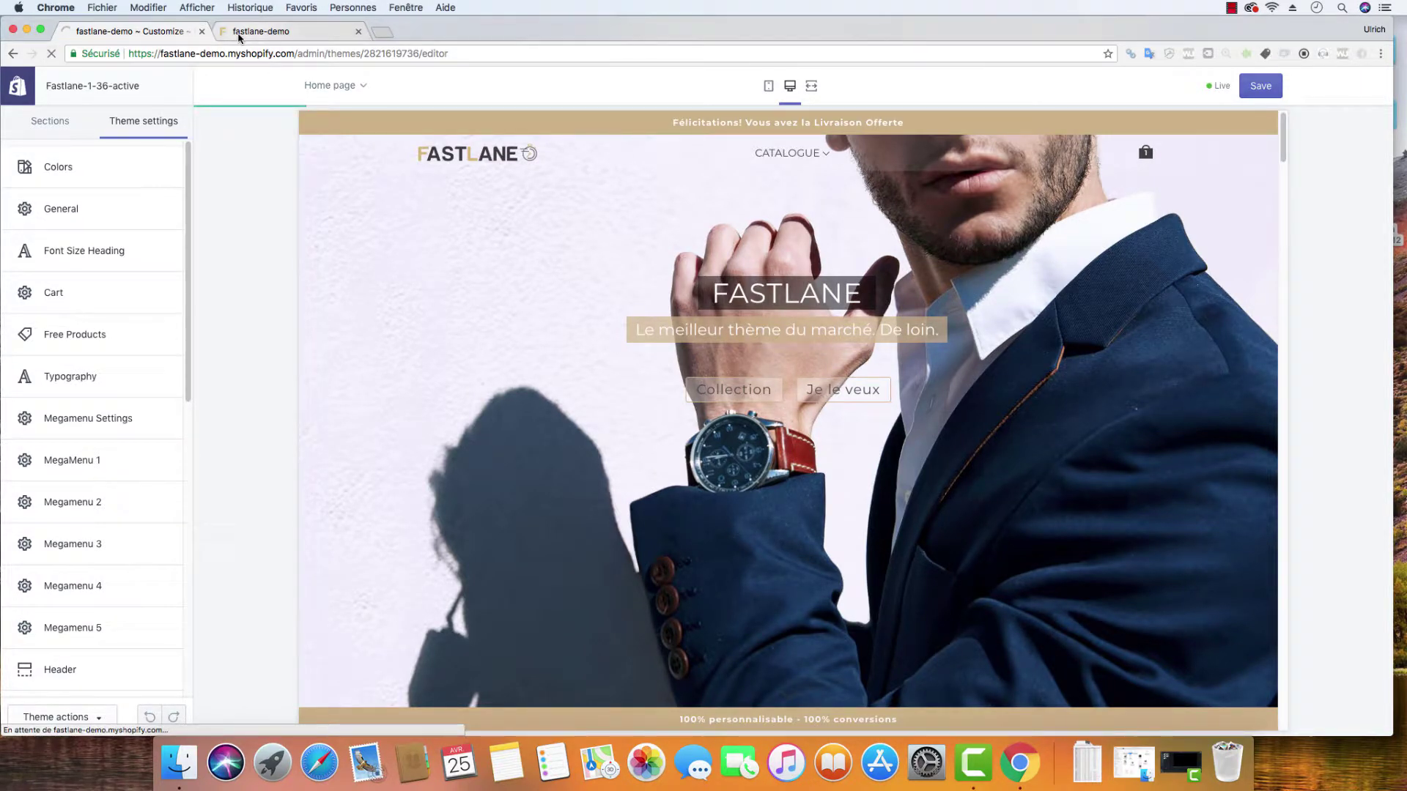
pyautogui.click(51, 54)
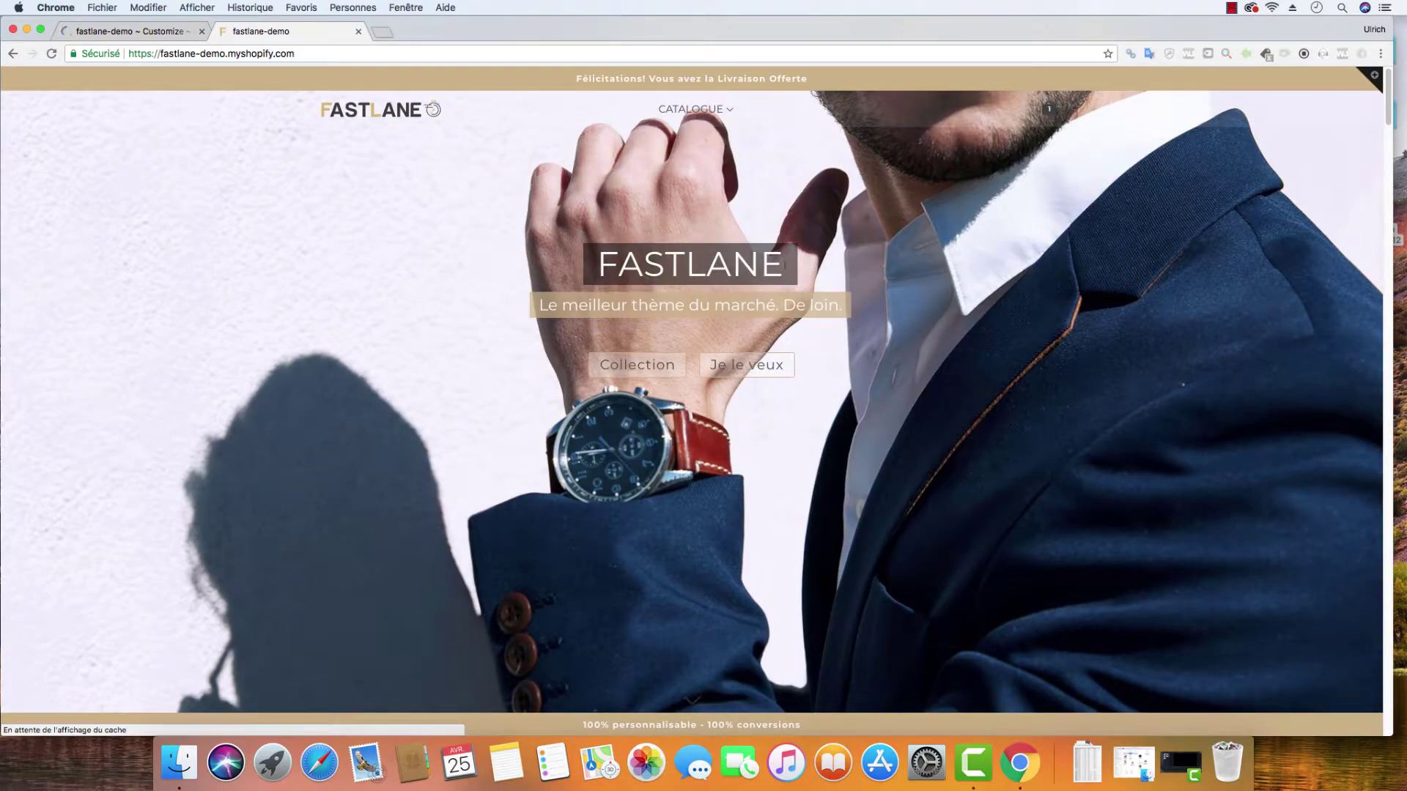
pyautogui.scroll(-7, 742, 328)
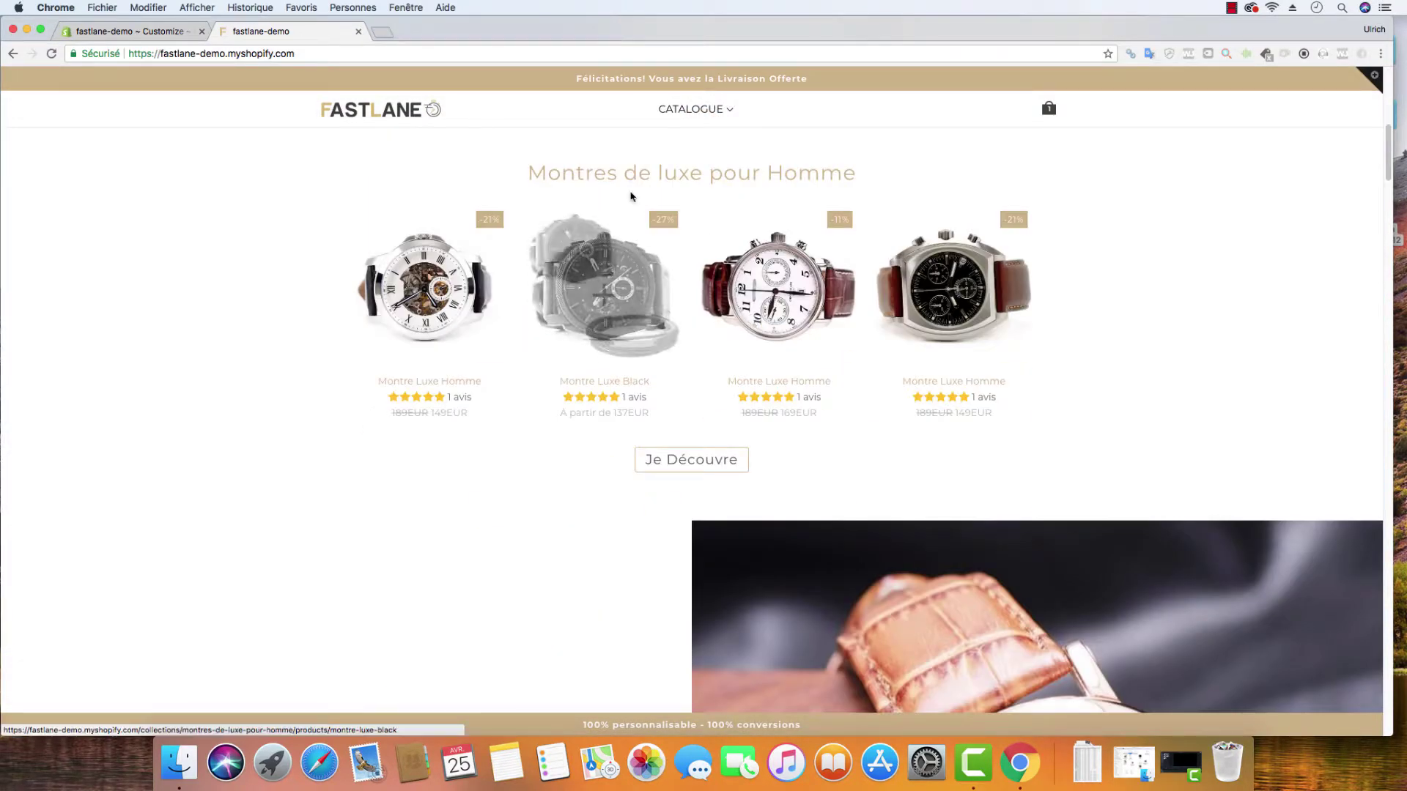
pyautogui.scroll(-4, 856, 282)
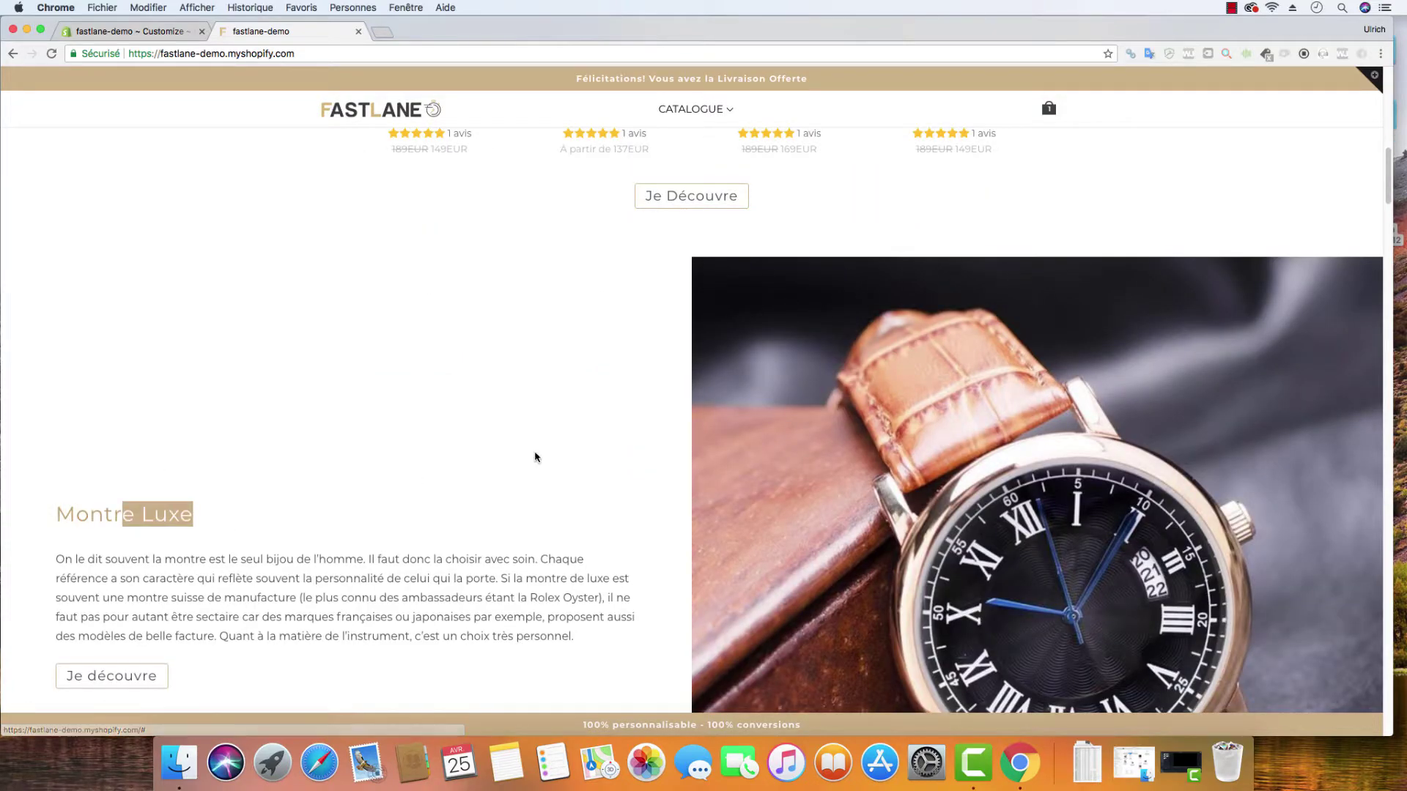
pyautogui.scroll(-10, 622, 439)
pyautogui.scroll(-5, 643, 437)
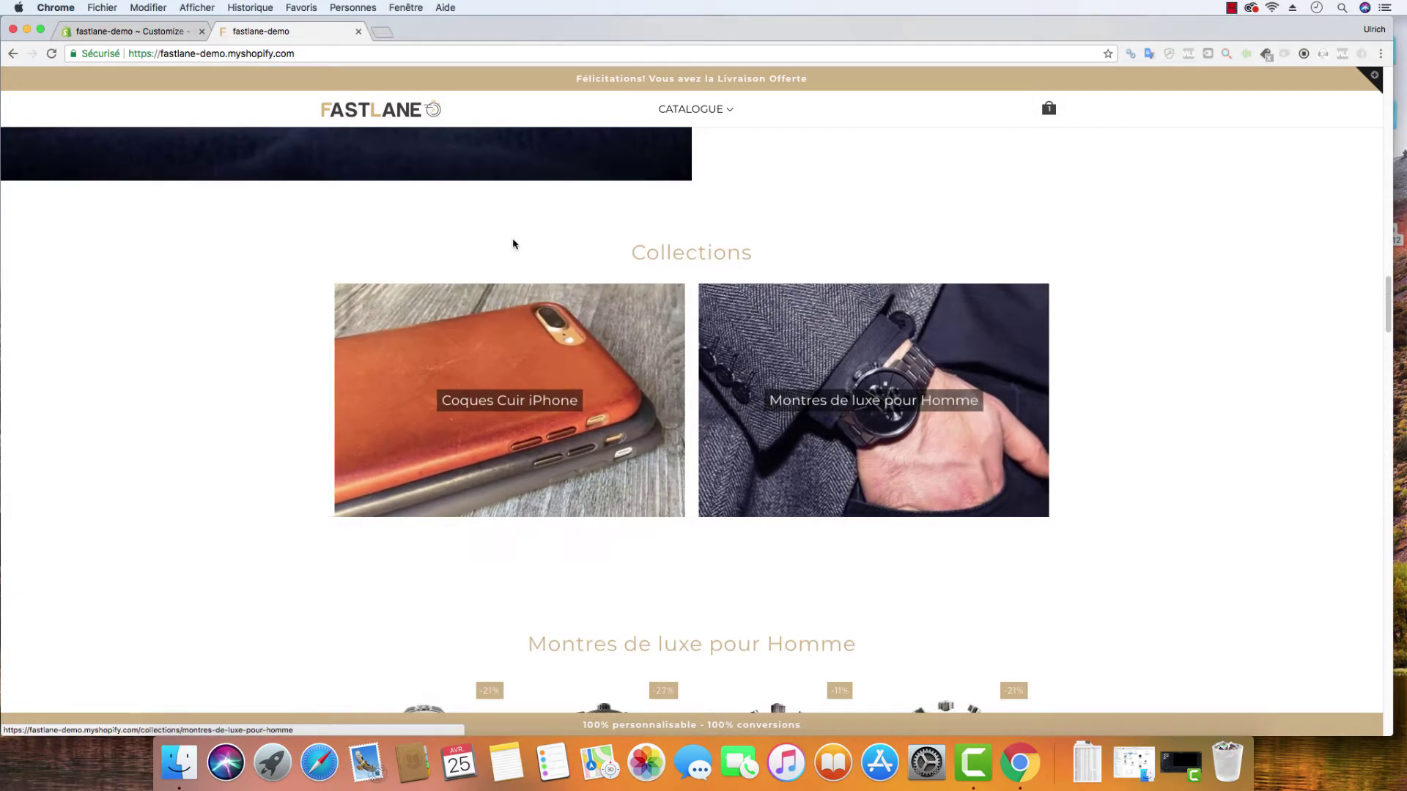
pyautogui.scroll(-5, 515, 242)
pyautogui.scroll(-5, 483, 359)
pyautogui.scroll(20, 480, 359)
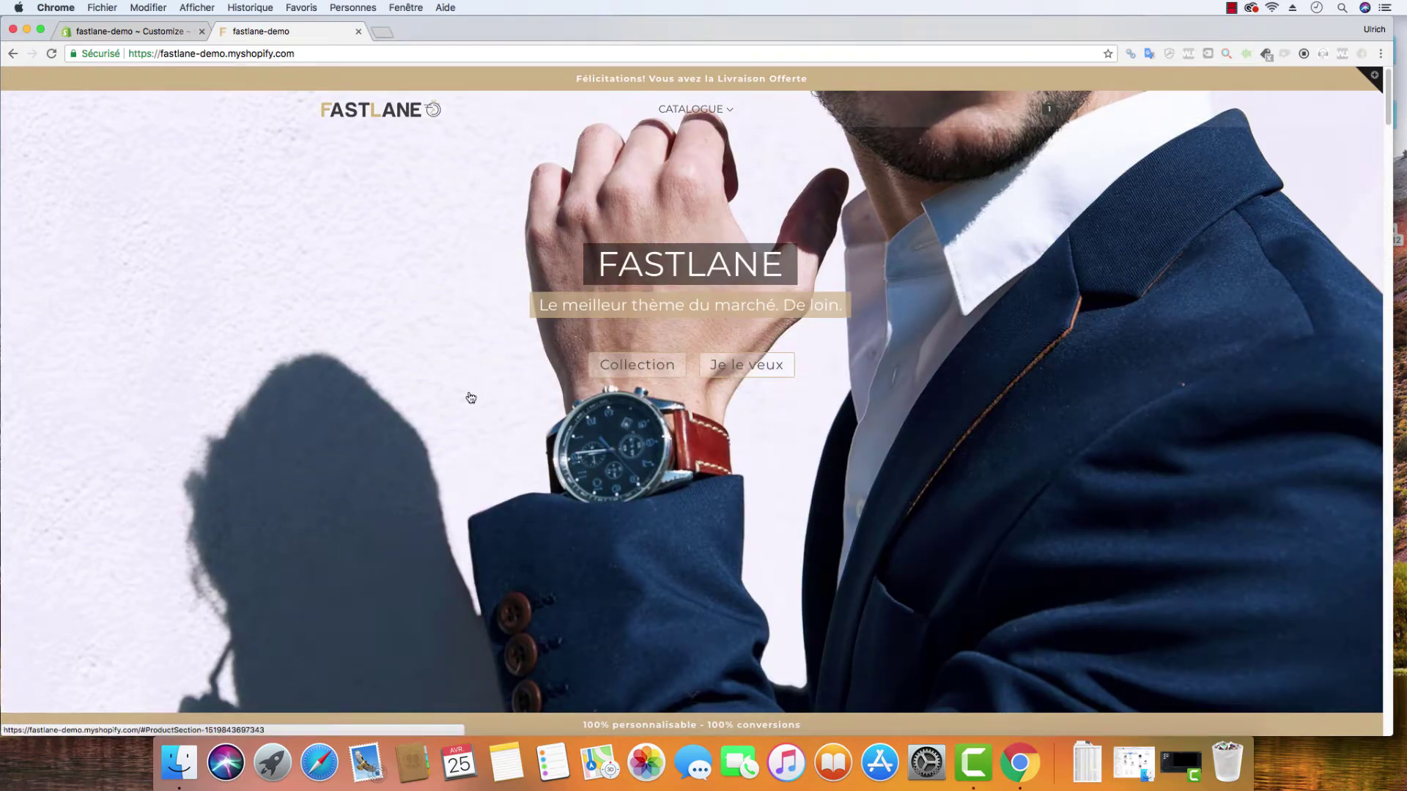
# Look through the home page section headings, then view the Coques Cuir iPhone collection page and its black Coque Cuir product page.
pyautogui.scroll(-10, 337, 320)
pyautogui.scroll(5, 358, 323)
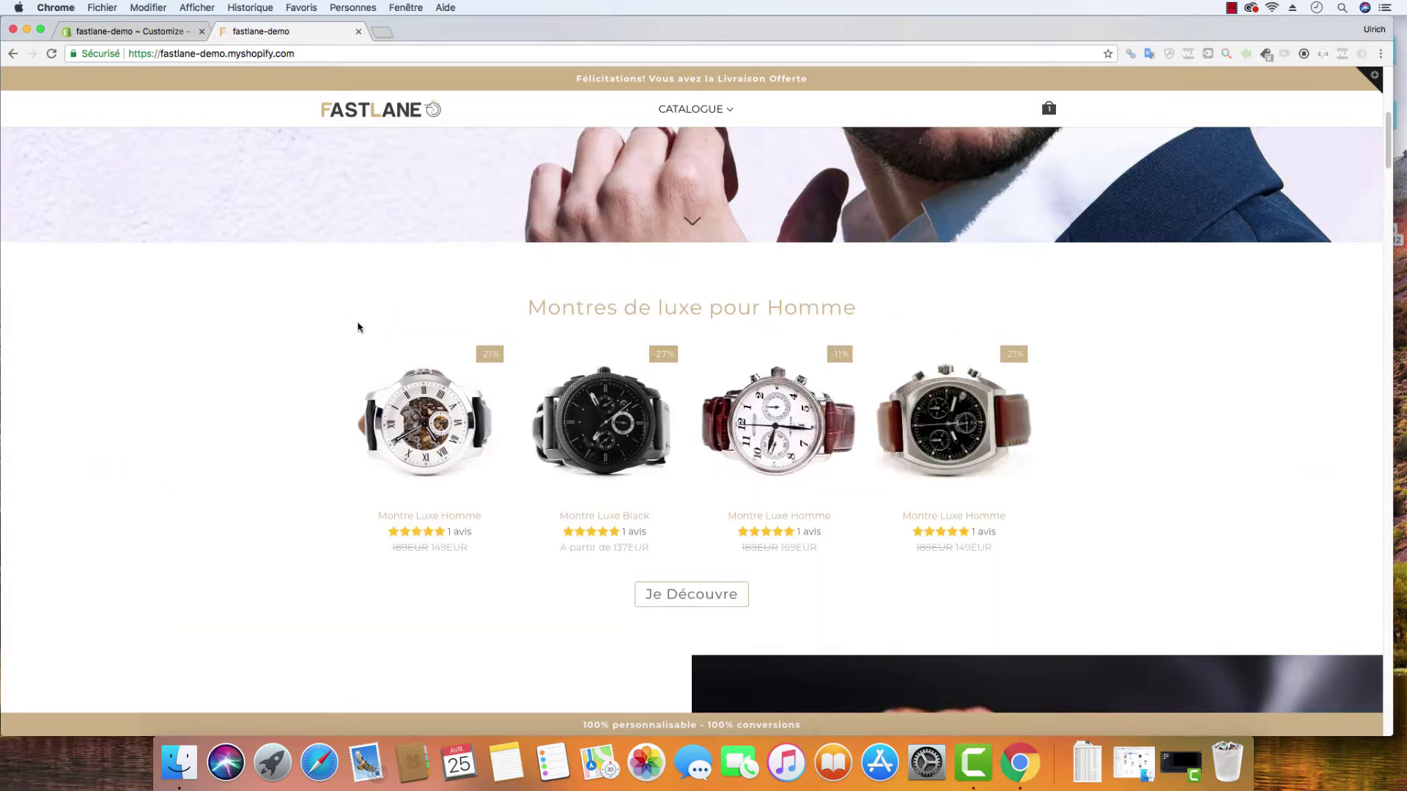
pyautogui.scroll(-10, 481, 493)
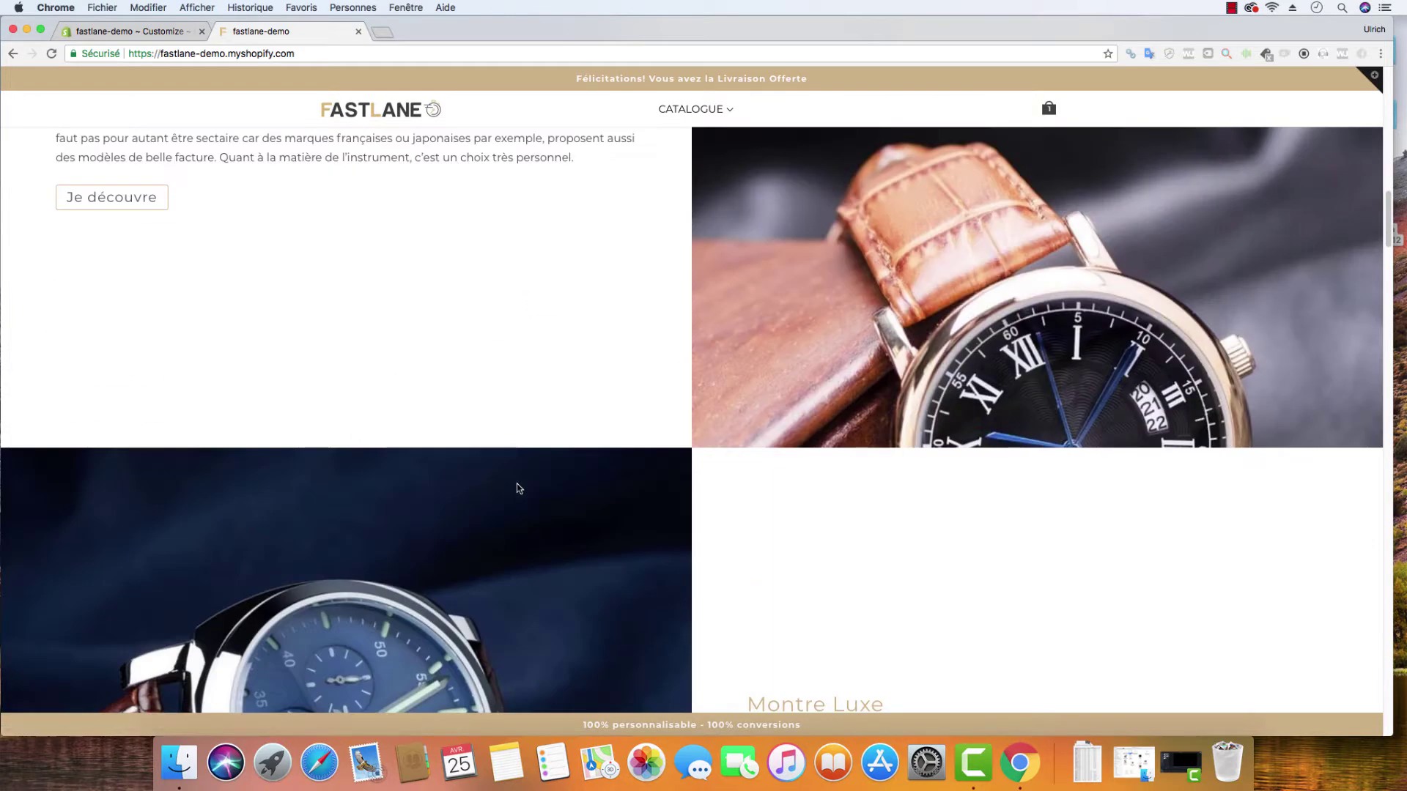
pyautogui.scroll(10, 518, 486)
pyautogui.click(527, 232)
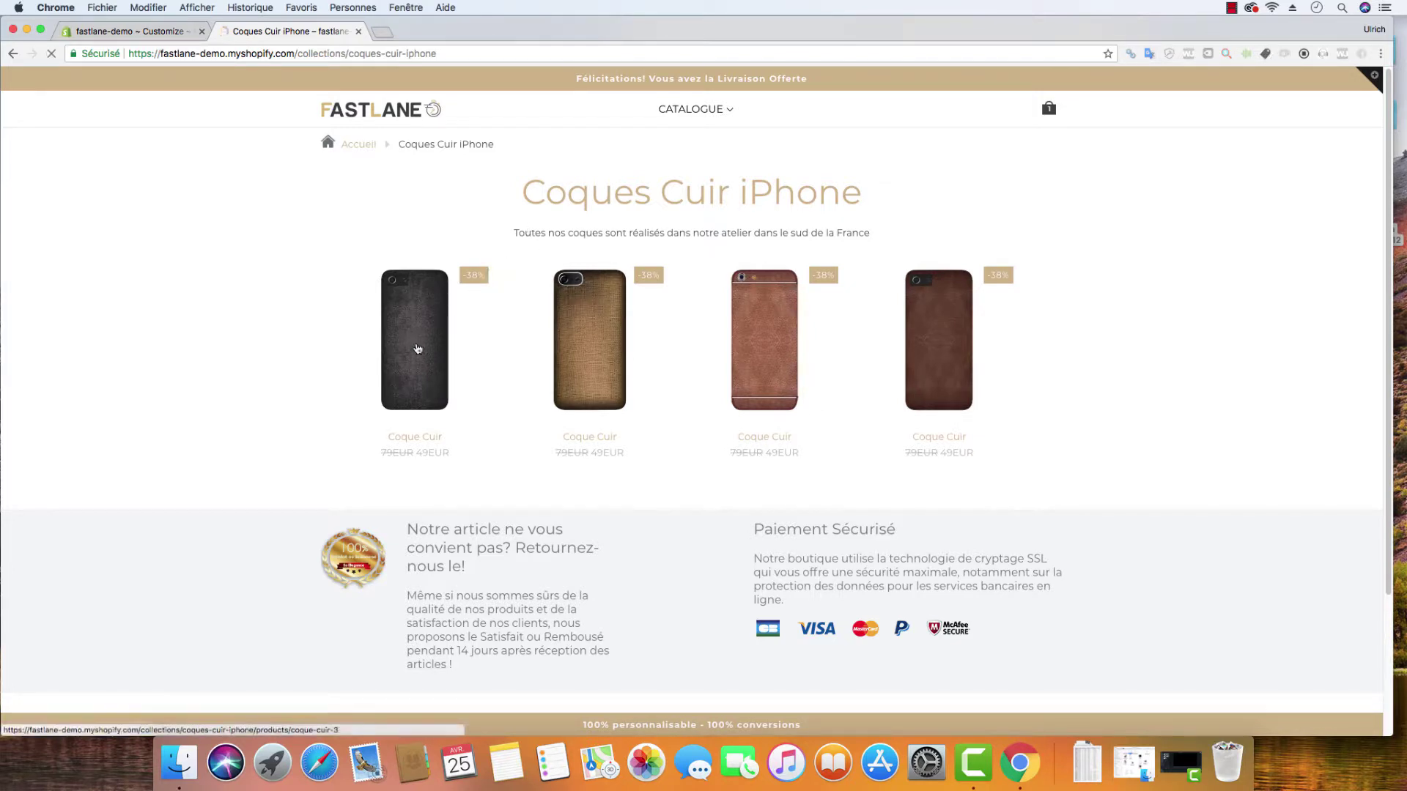
pyautogui.click(419, 348)
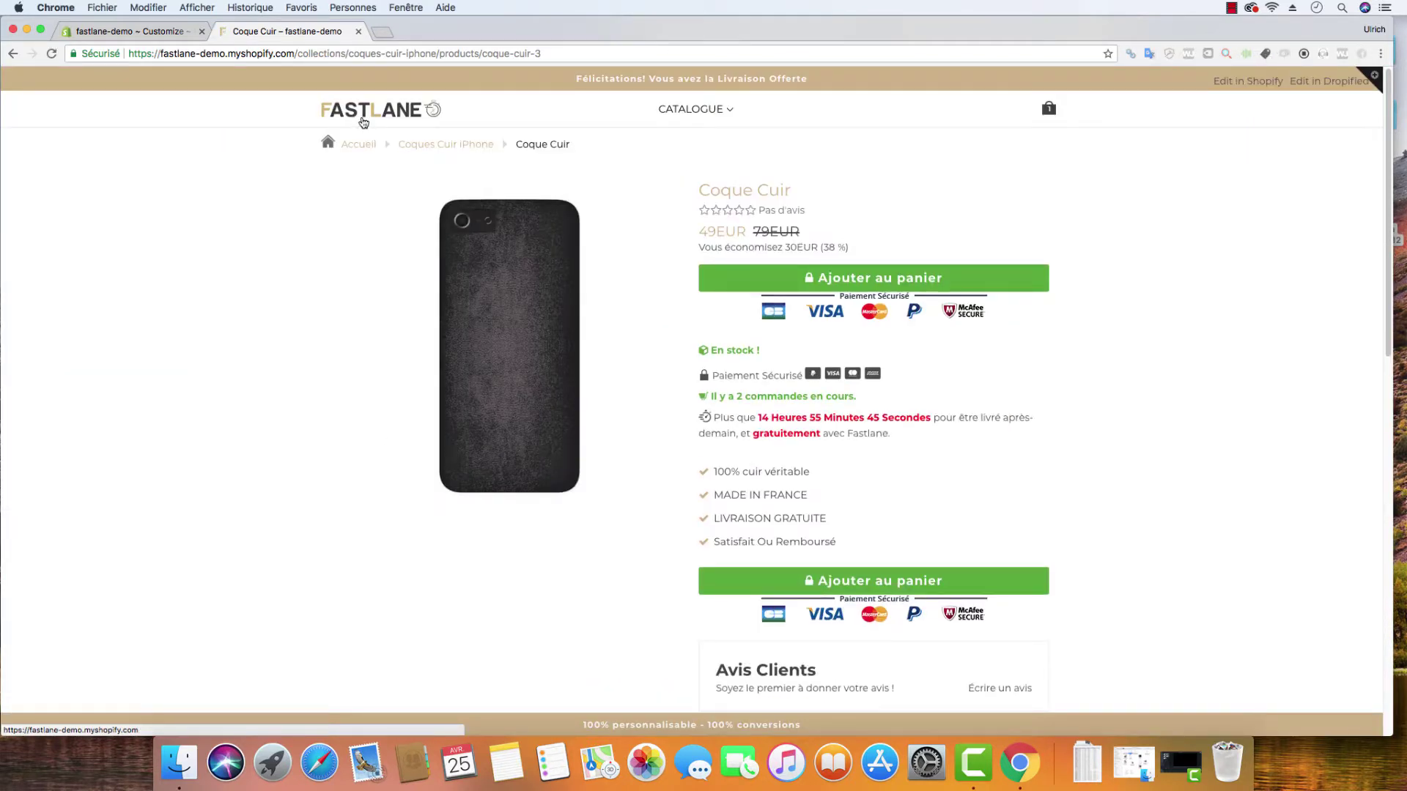
# Return to the storefront home page, open the first Montre Luxe Homme watch and highlight its product title.
pyautogui.click(374, 117)
pyautogui.click(820, 214)
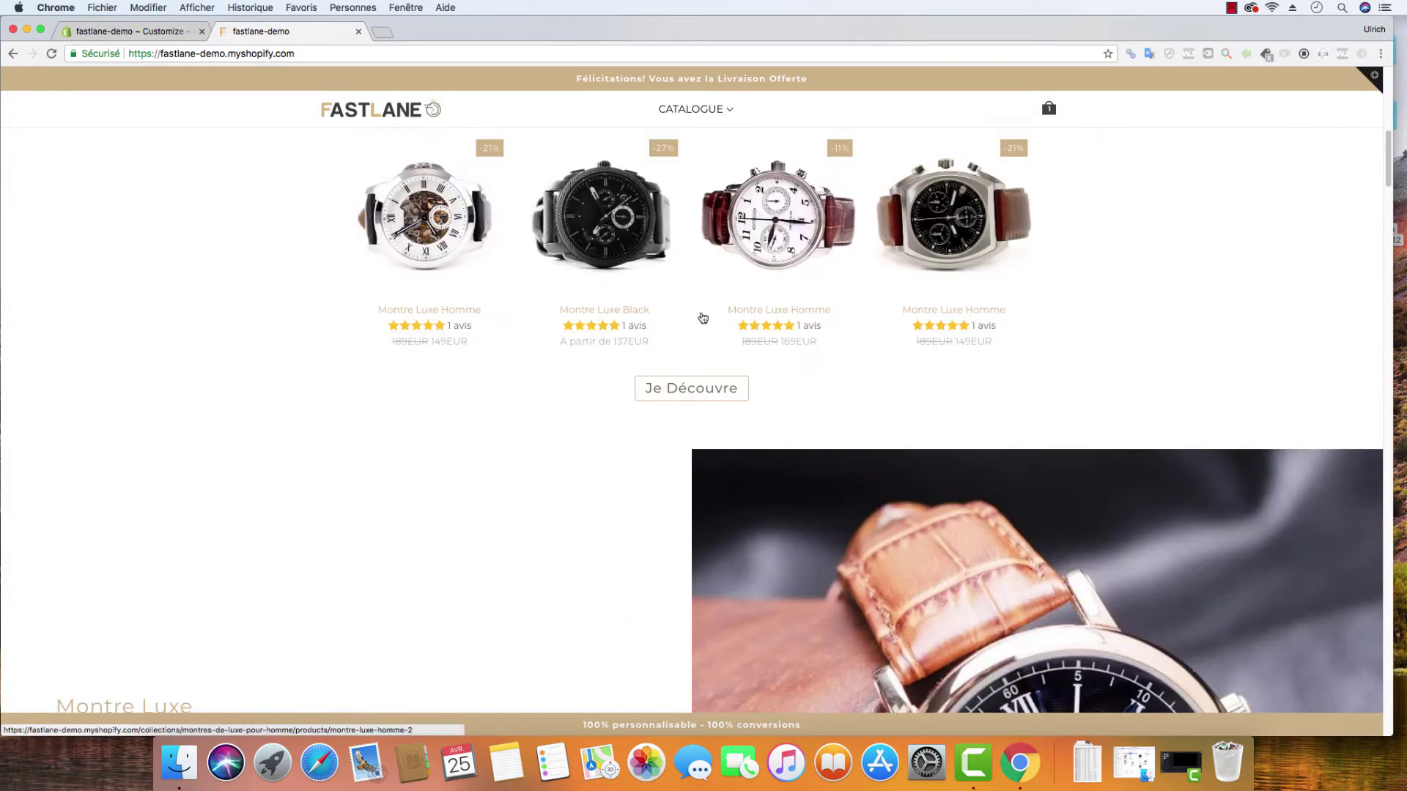
pyautogui.click(420, 219)
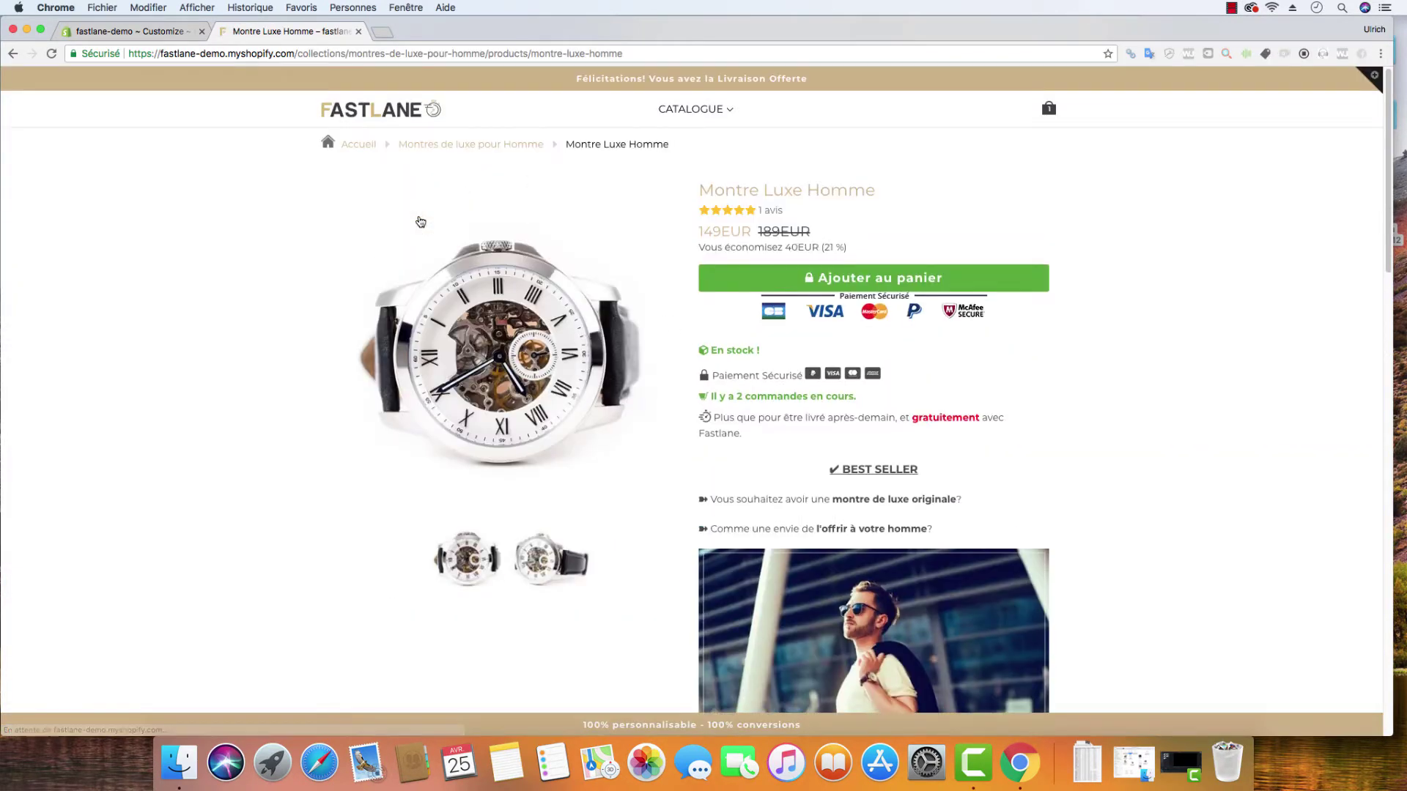
pyautogui.moveTo(847, 191); pyautogui.dragTo(611, 205)
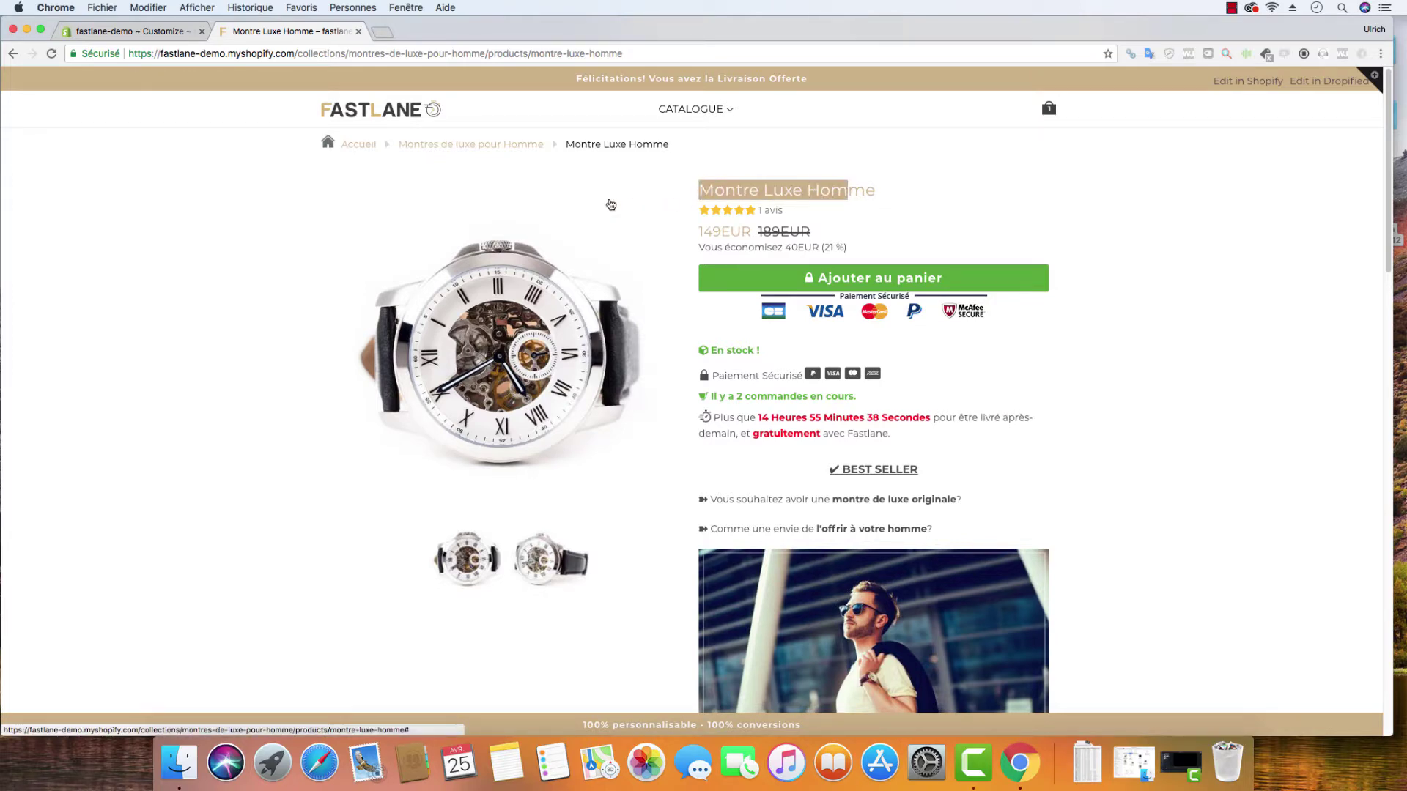
# Switch to the theme editor and examine the title font options in the Product page theme settings.
pyautogui.click(121, 32)
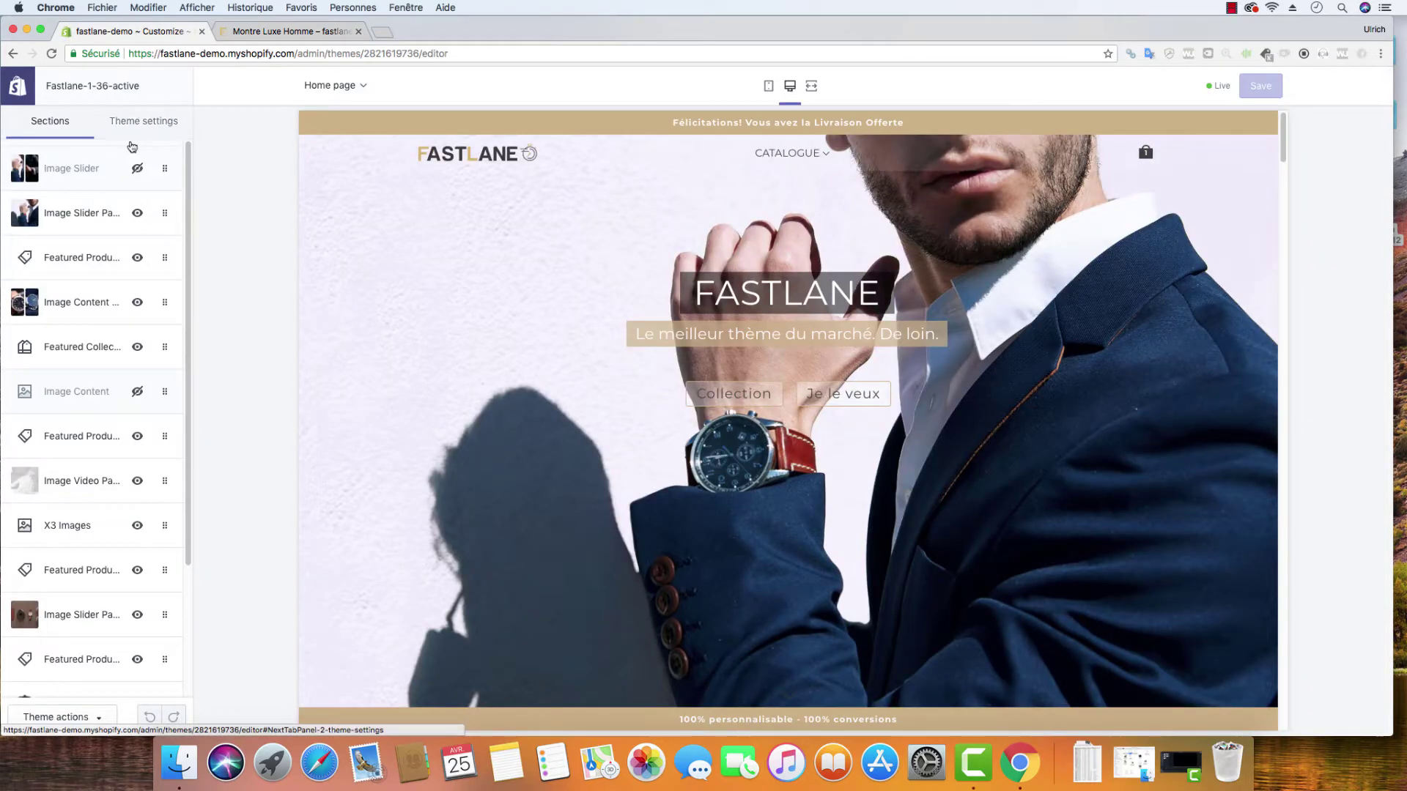
pyautogui.click(132, 145)
pyautogui.scroll(-10, 104, 443)
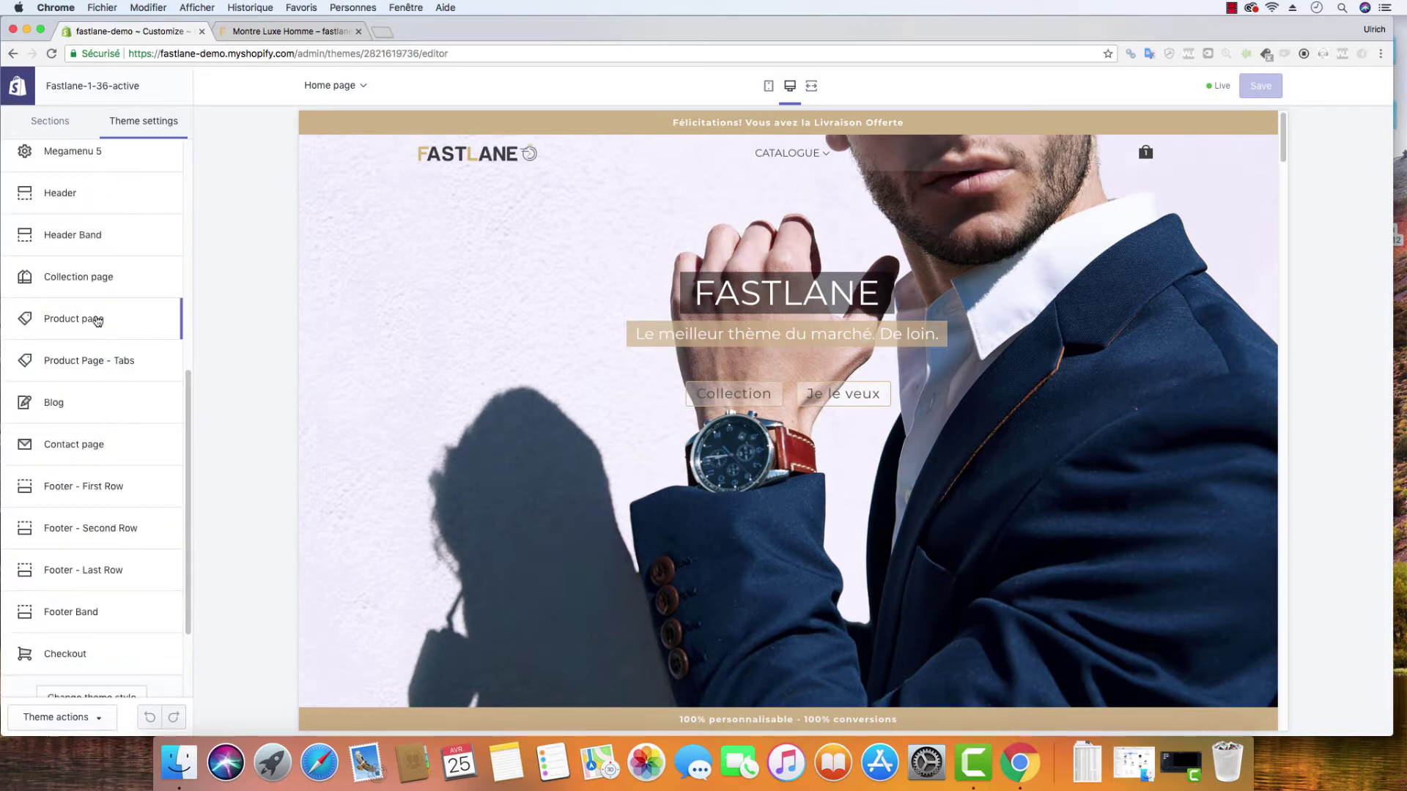
pyautogui.click(97, 319)
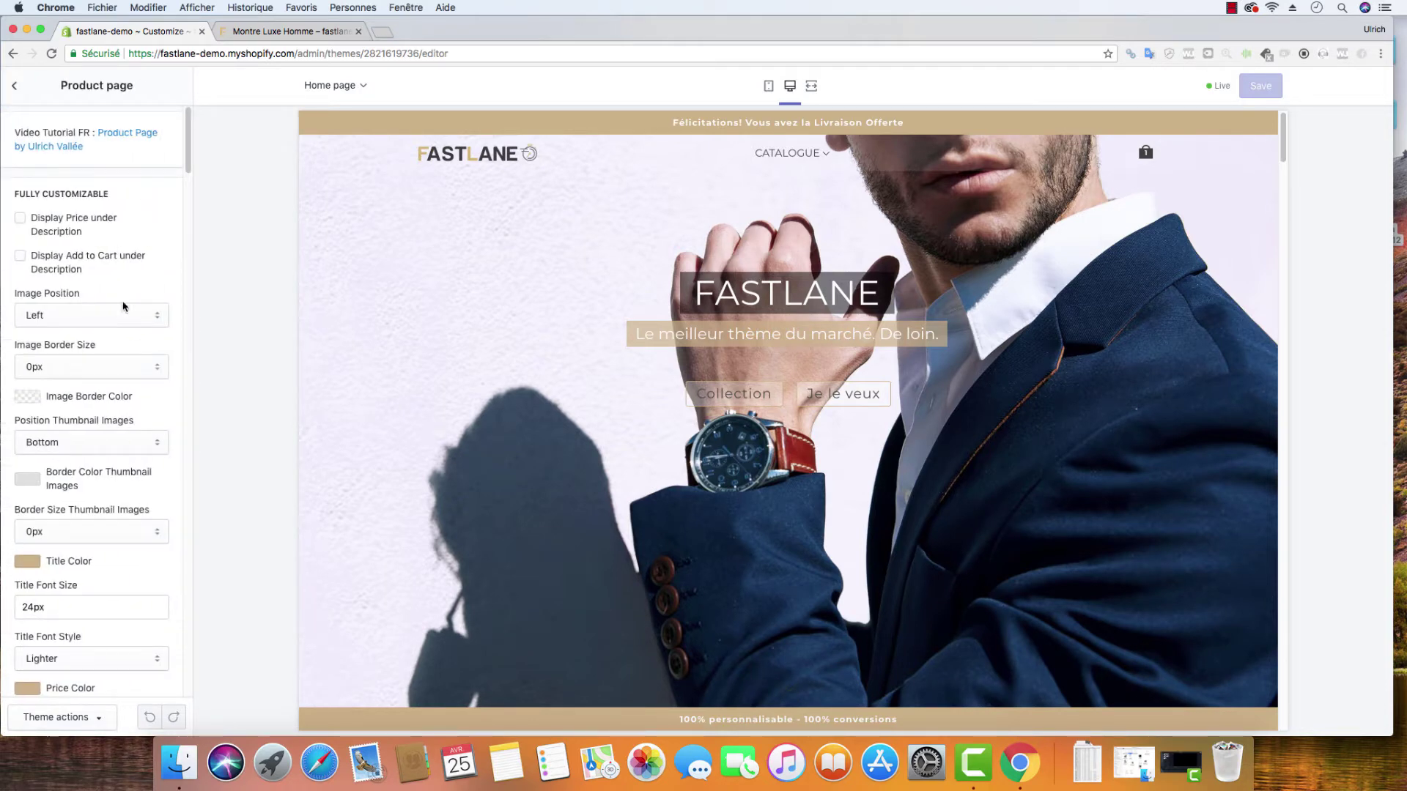
pyautogui.scroll(-10, 545, 450)
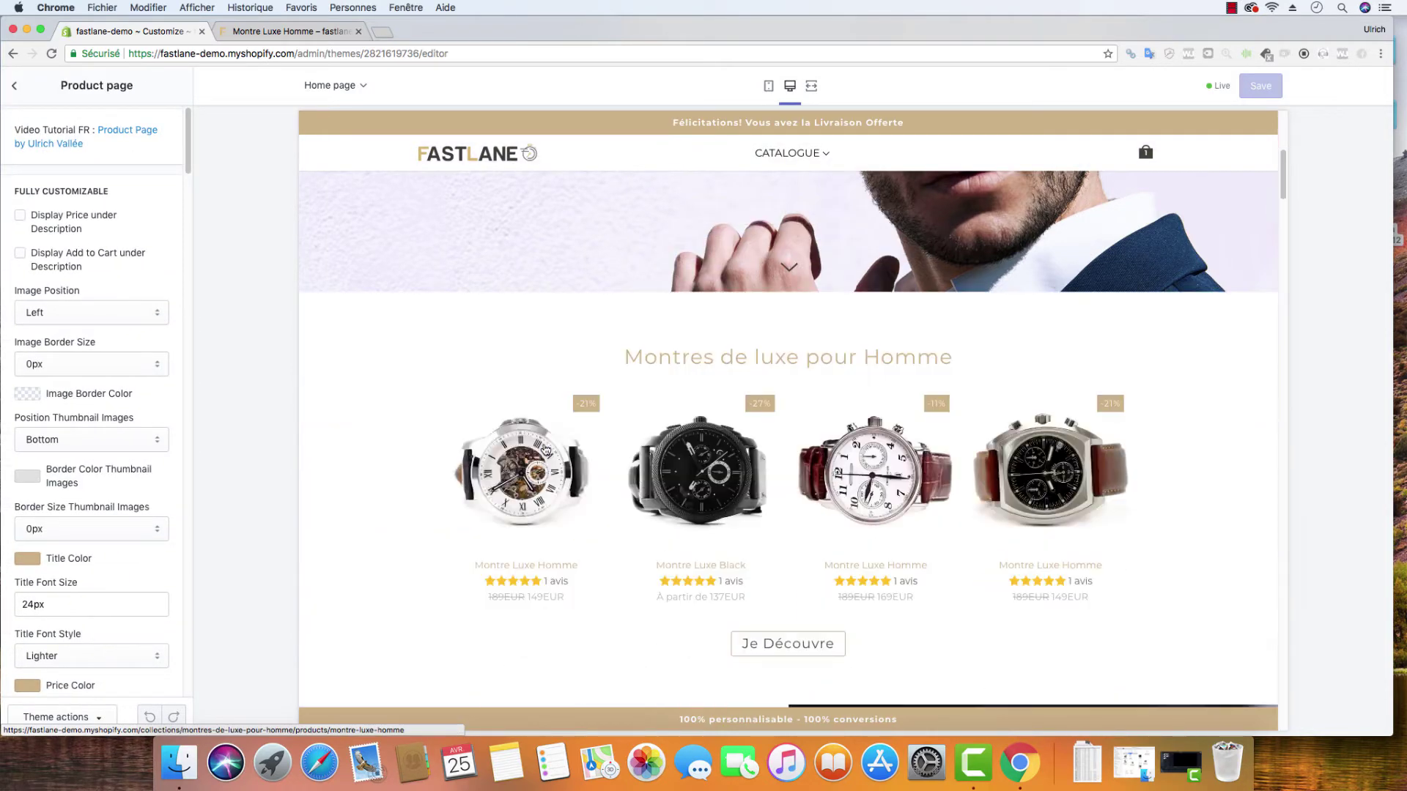
pyautogui.scroll(10, 535, 455)
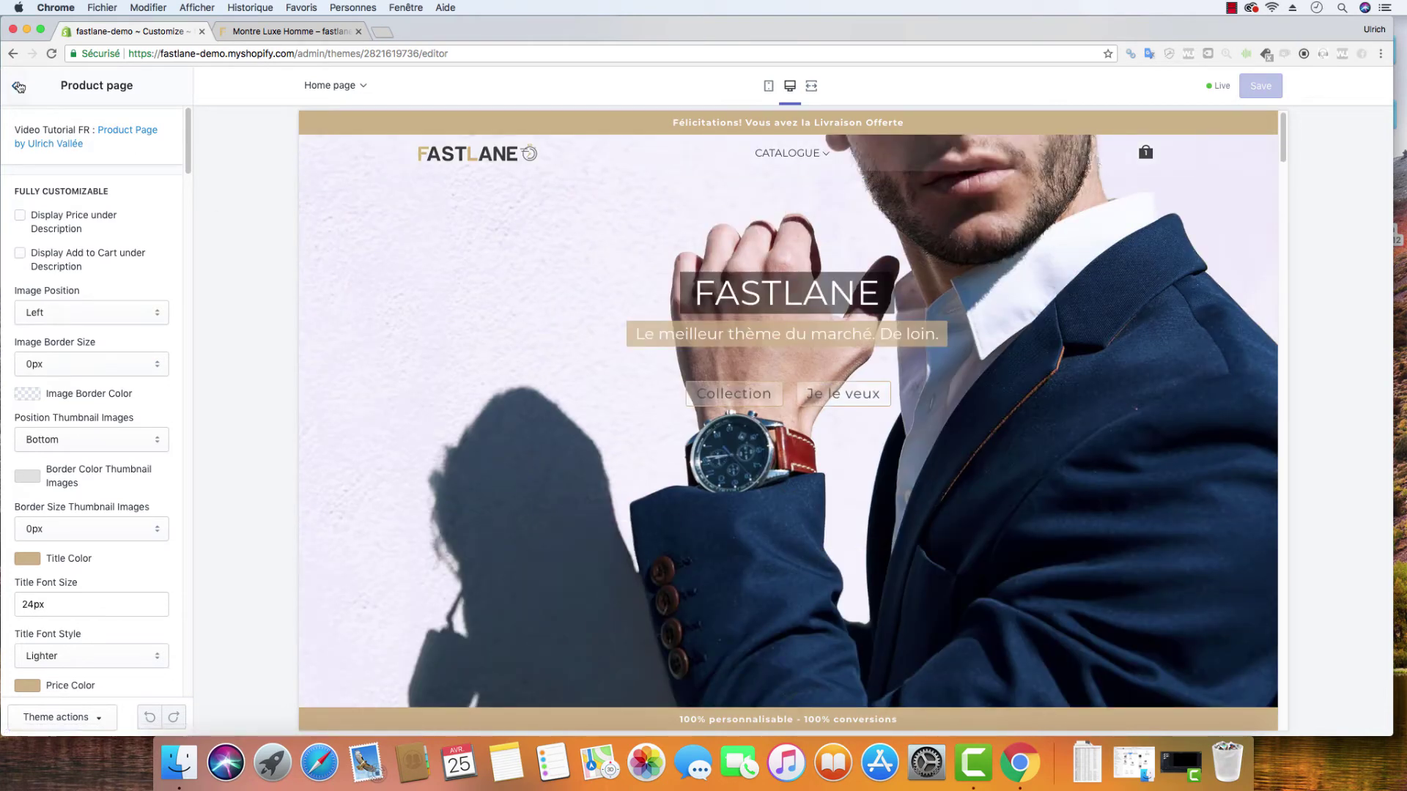
# Leave the Product page settings and open the Font Size Heading settings.
pyautogui.click(14, 86)
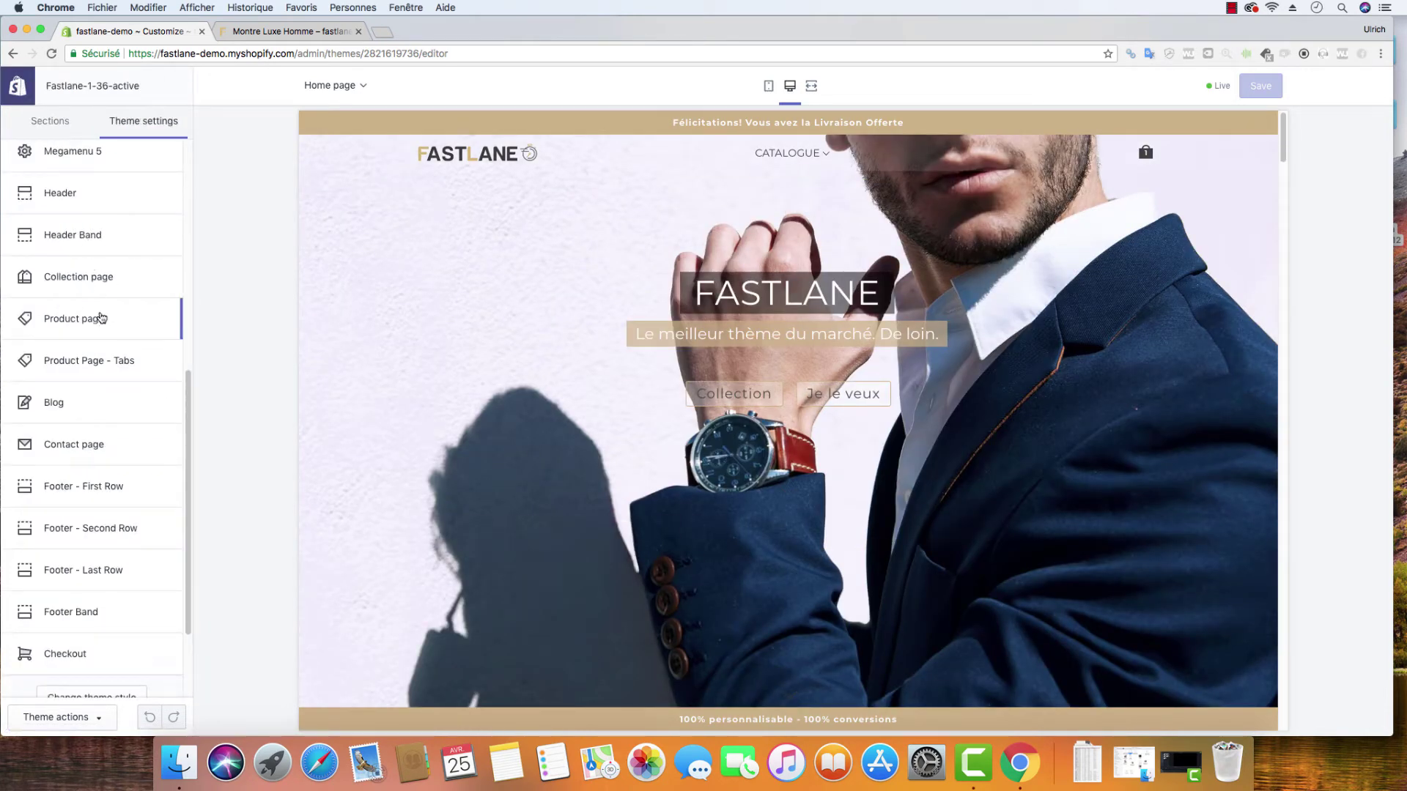
pyautogui.scroll(10, 96, 316)
pyautogui.click(111, 264)
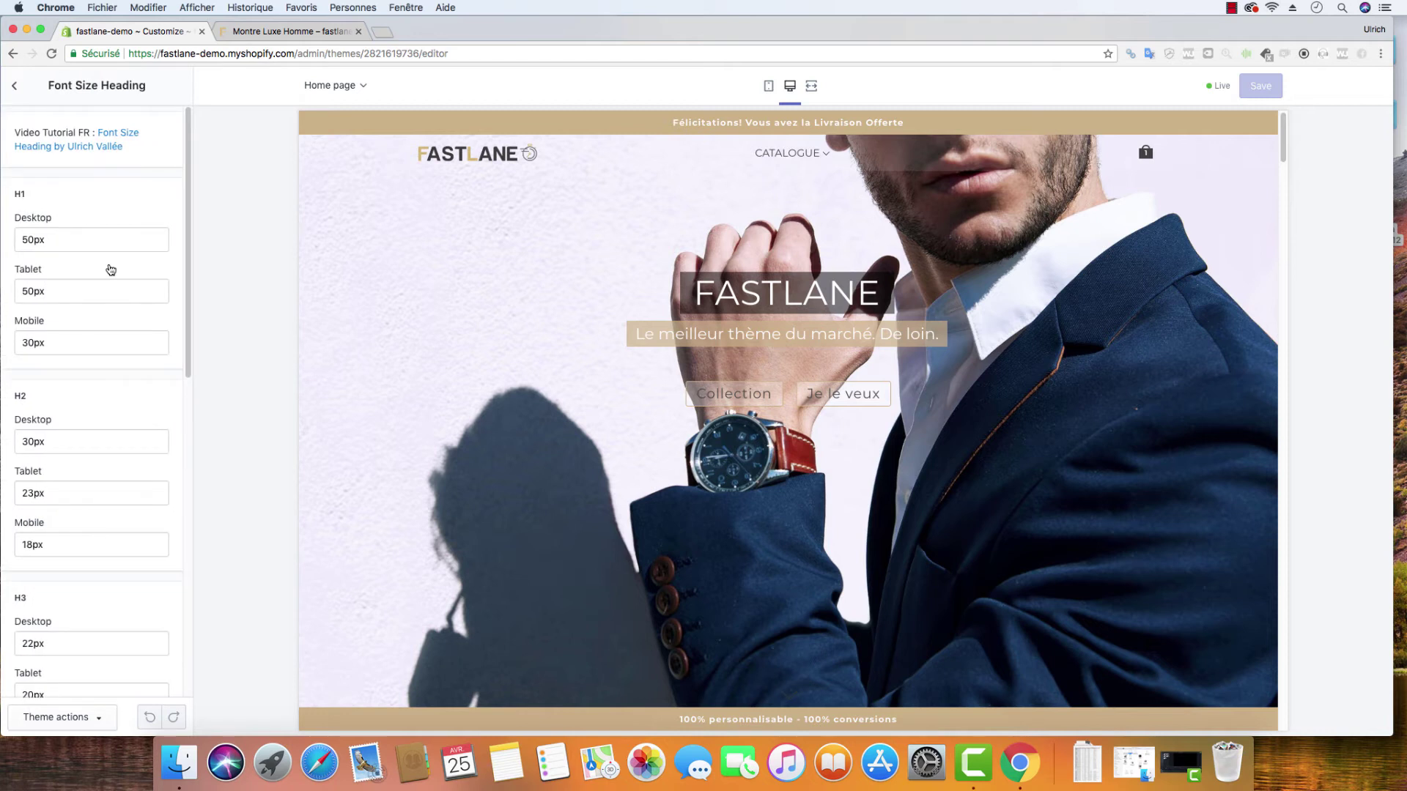